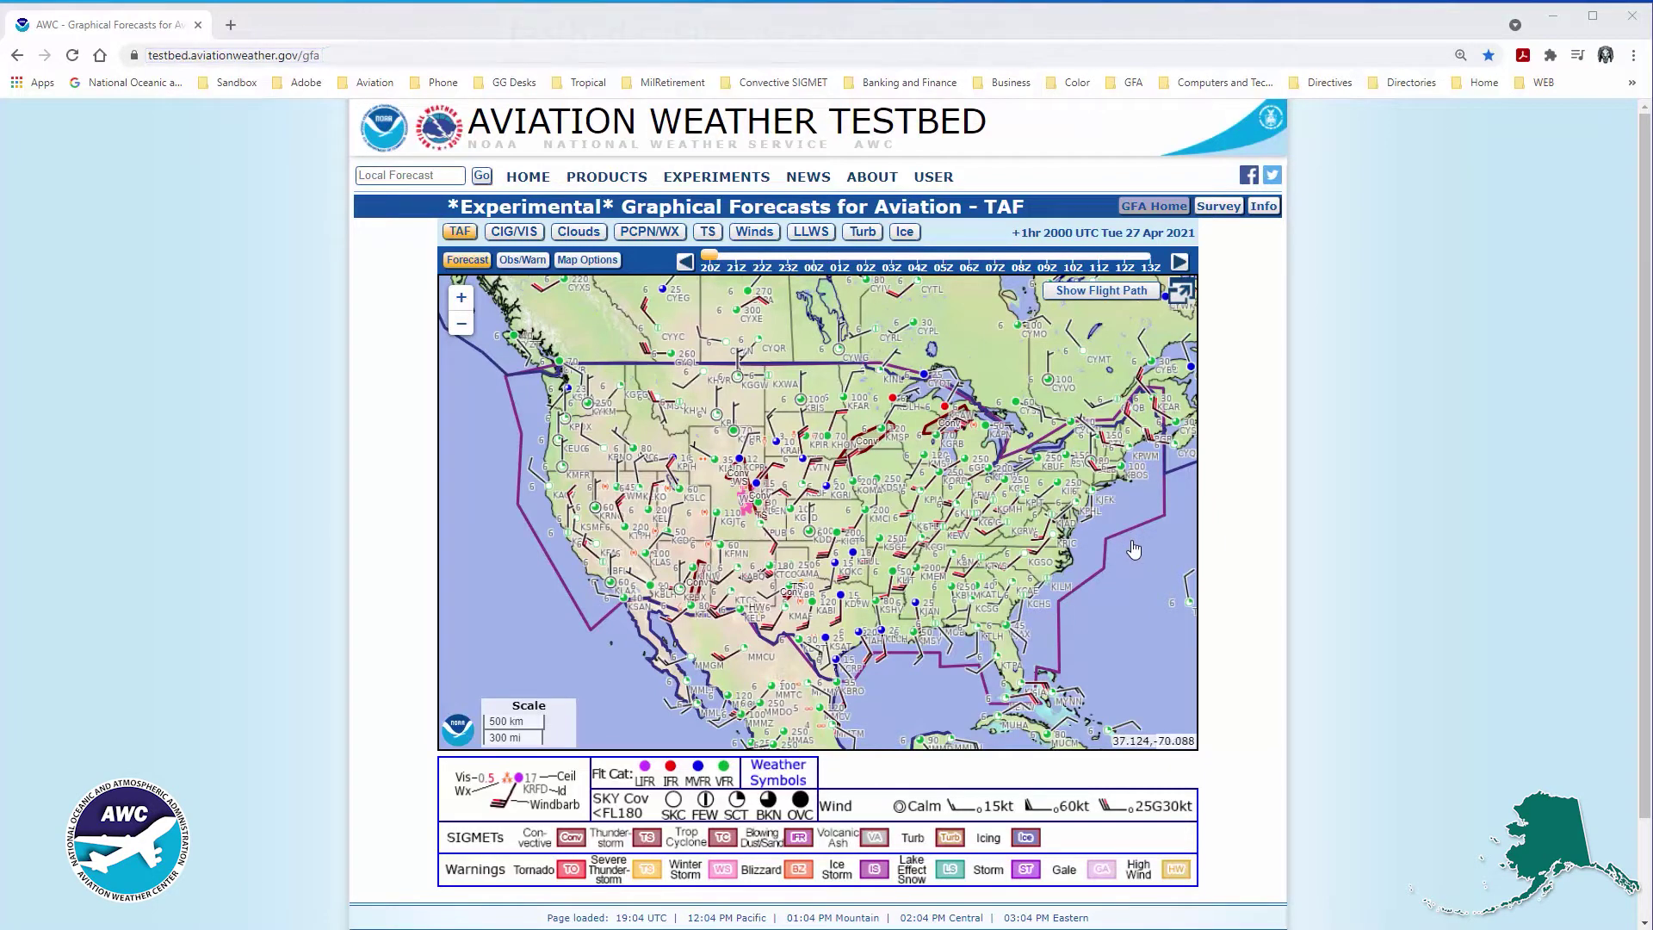
Recenter the TAF forecast map from the contiguous United States to Alaska, close enough to see its individual TAF stations.
{"action": "scroll", "coordinate": [1132, 548], "scroll_direction": "down", "scroll_amount": 1}
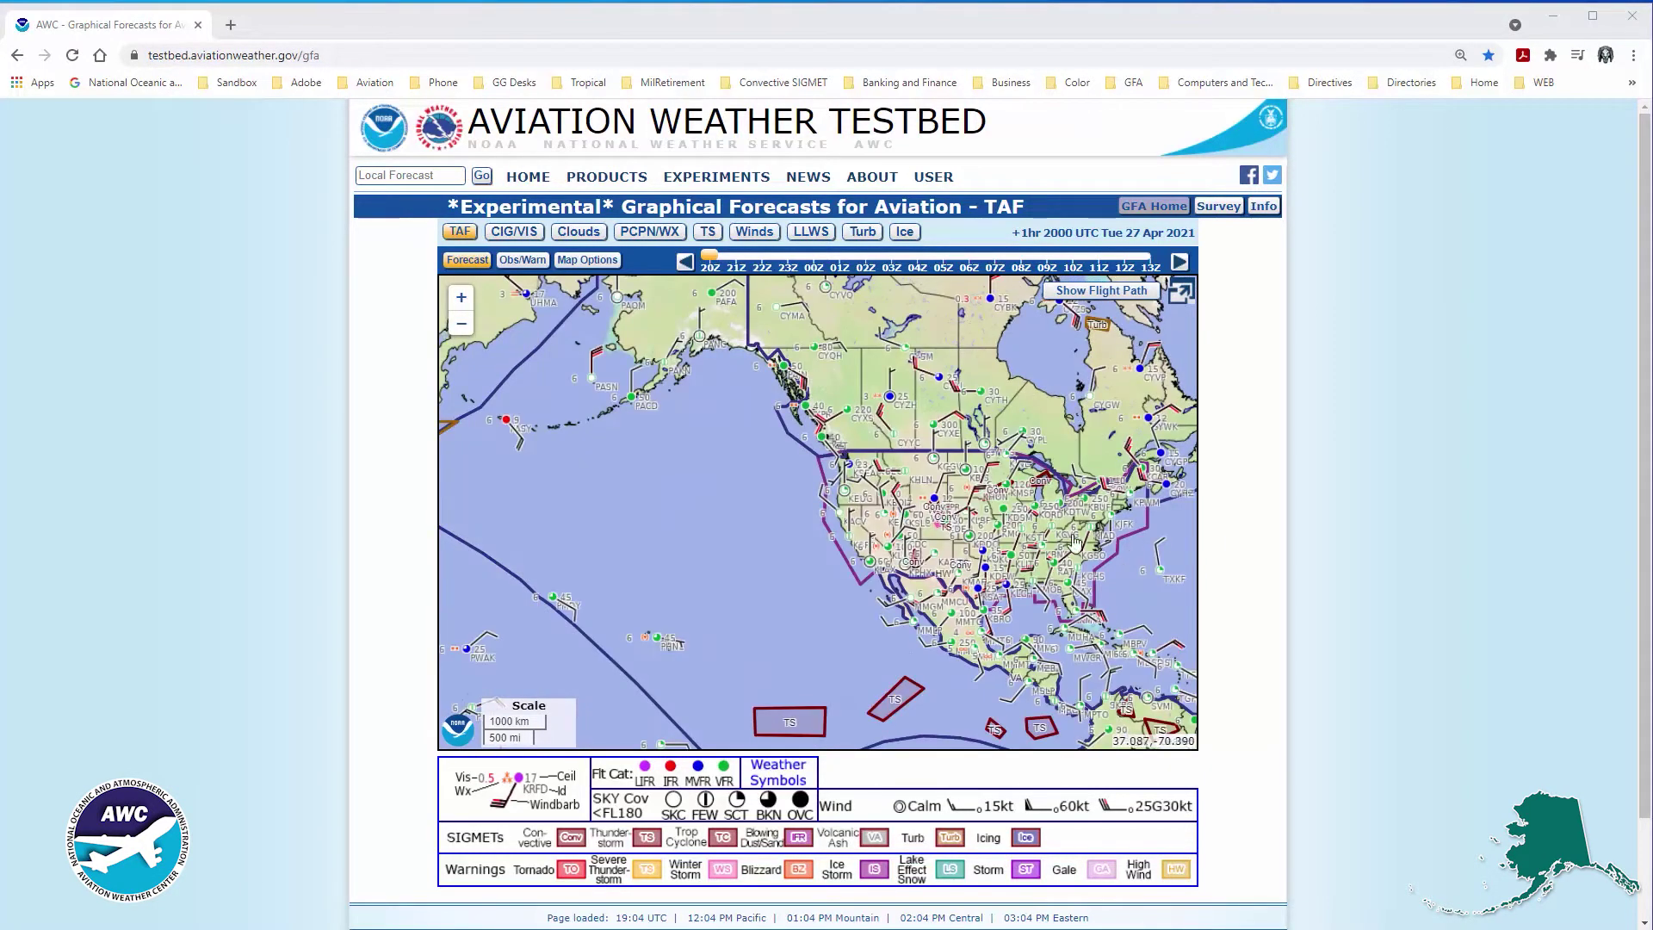
{"action": "left_click_drag", "start_coordinate": [970, 531], "coordinate": [1098, 663]}
{"action": "scroll", "coordinate": [1098, 663], "scroll_direction": "up", "scroll_amount": 1}
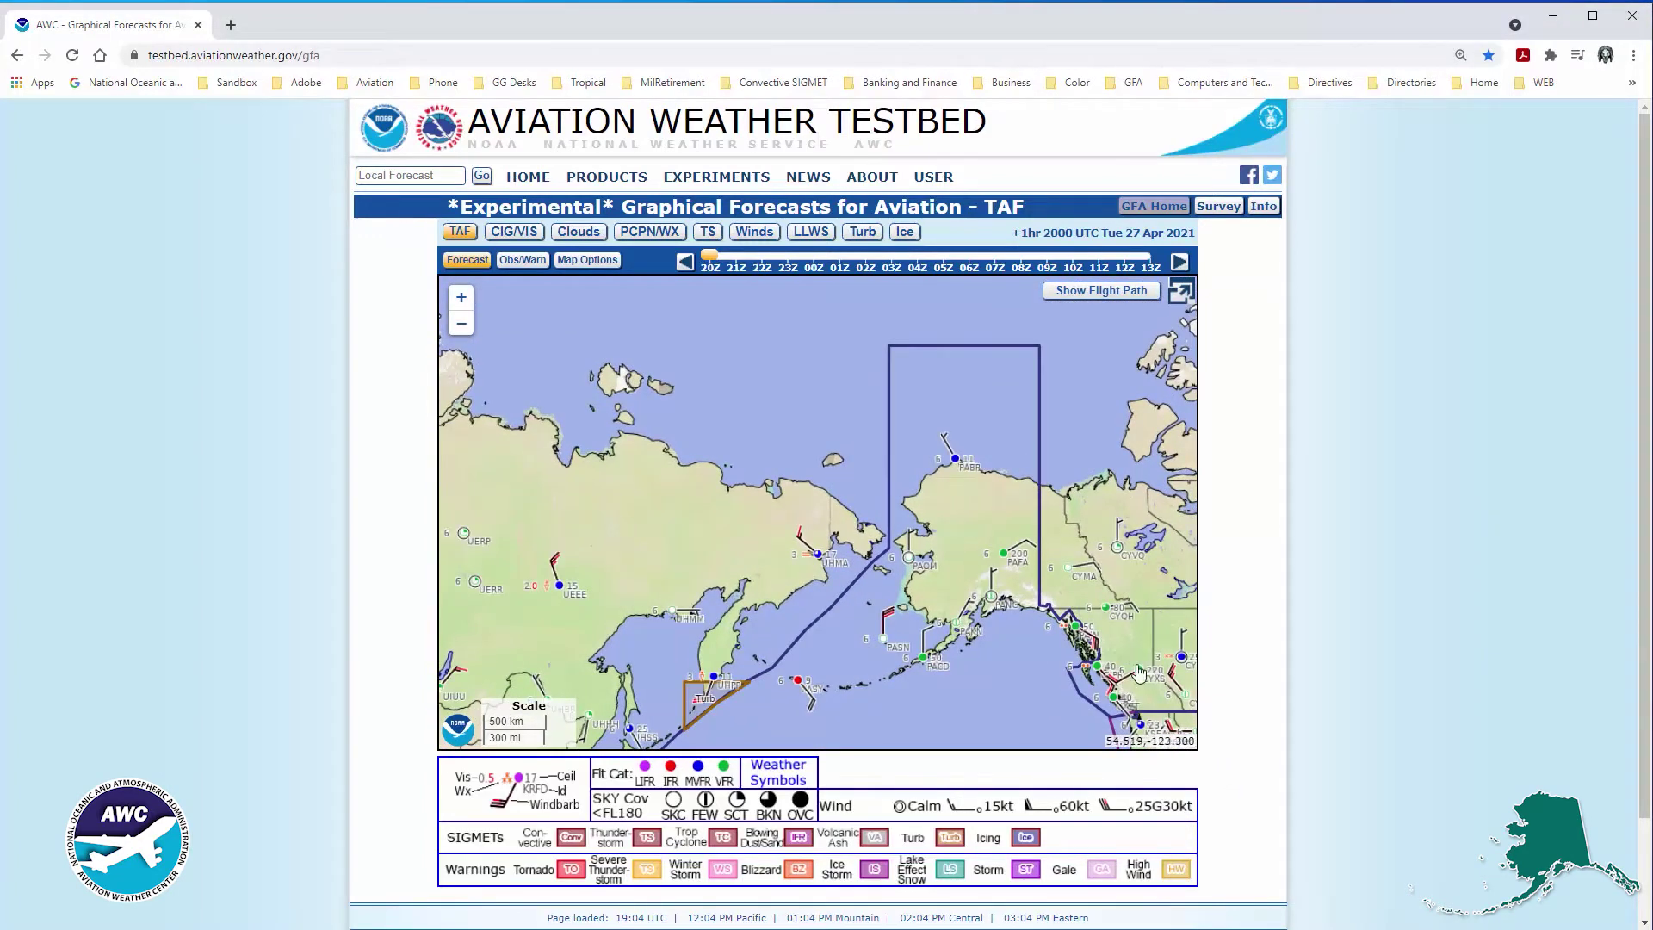
{"action": "scroll", "coordinate": [1139, 672], "scroll_direction": "up", "scroll_amount": 1}
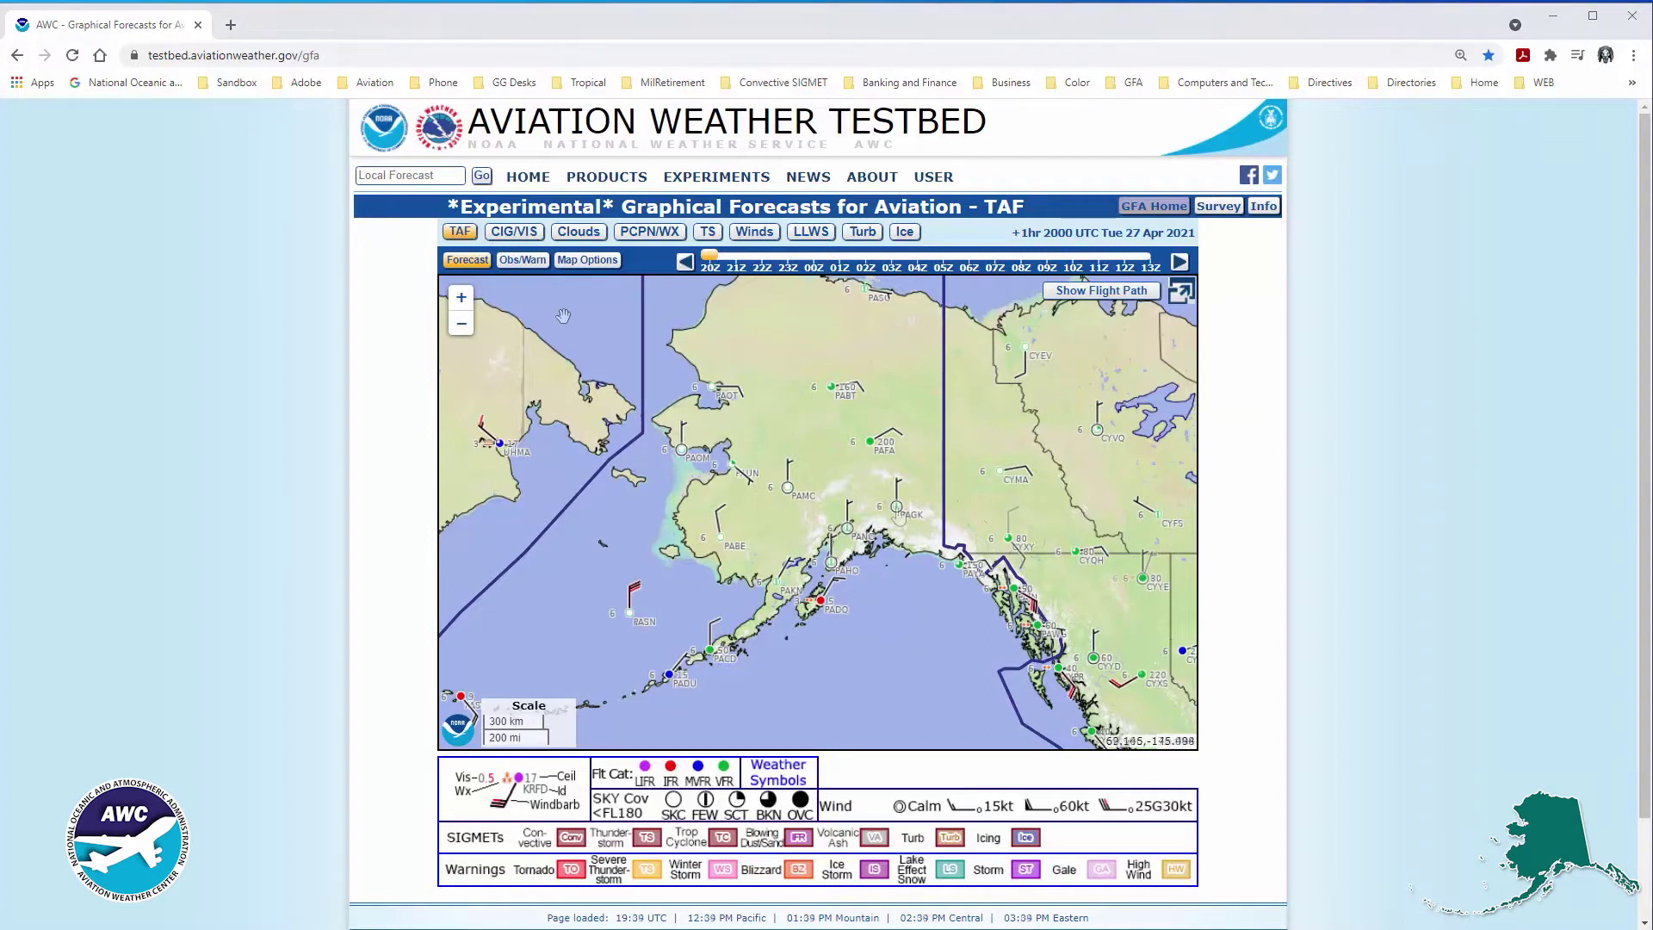
Move the radar/satellite observations back to 1457 UTC on 27 April, and the TAF forecast forward to 0000 UTC on 28 April.
{"action": "left_click", "coordinate": [523, 259]}
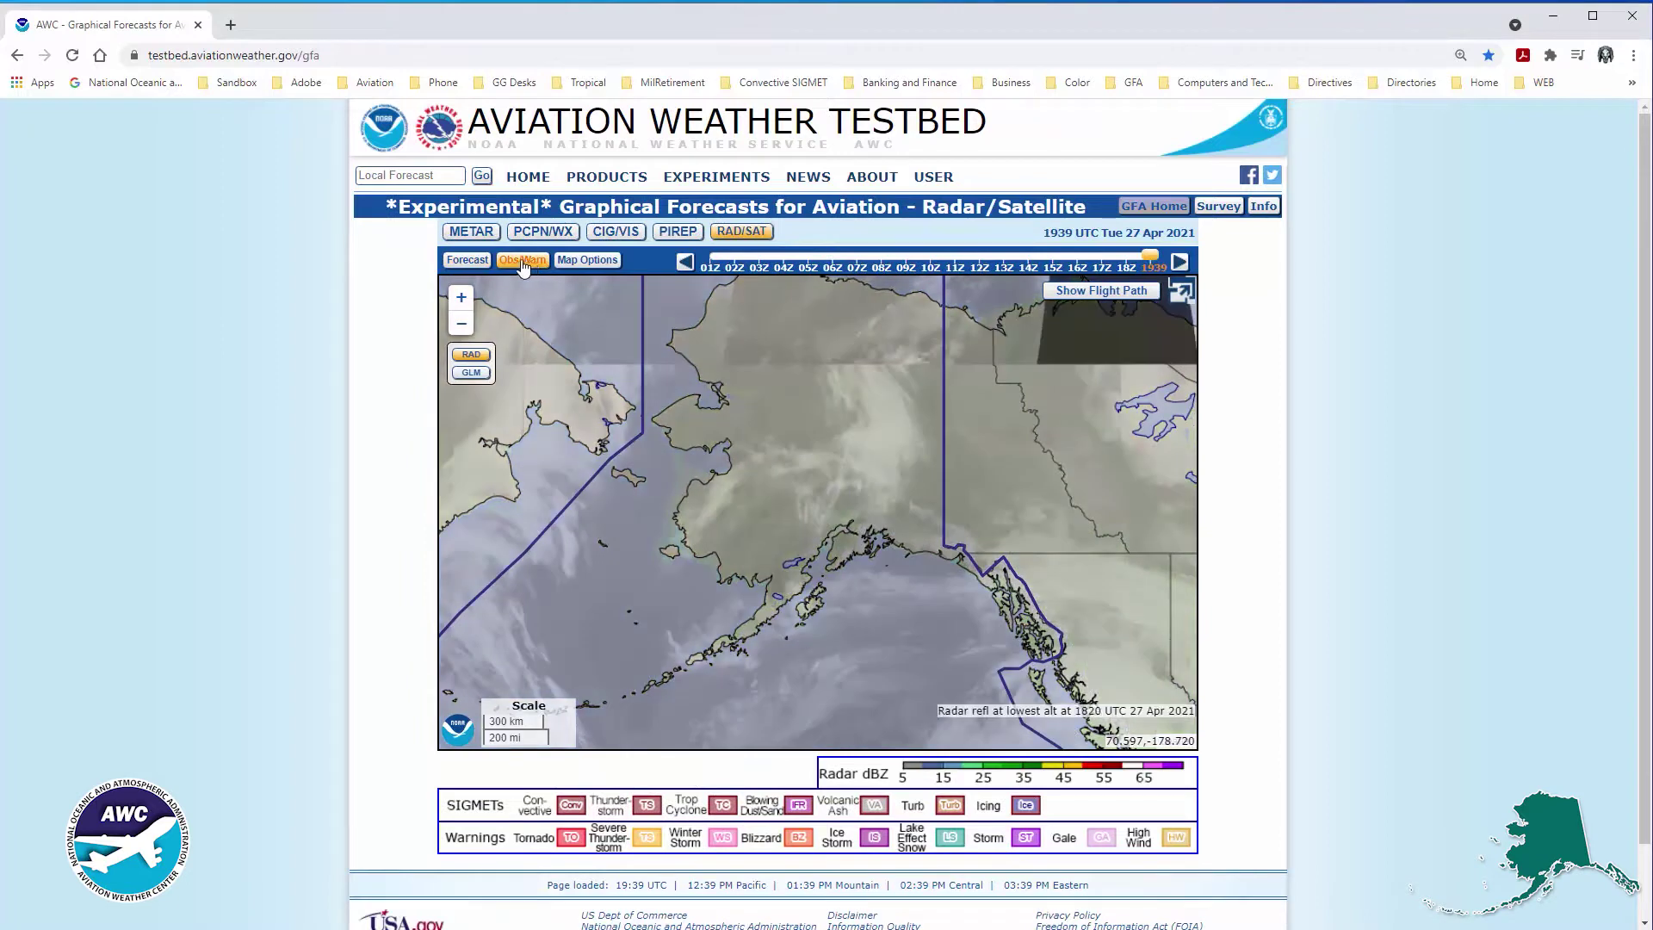
{"action": "left_click", "coordinate": [465, 262]}
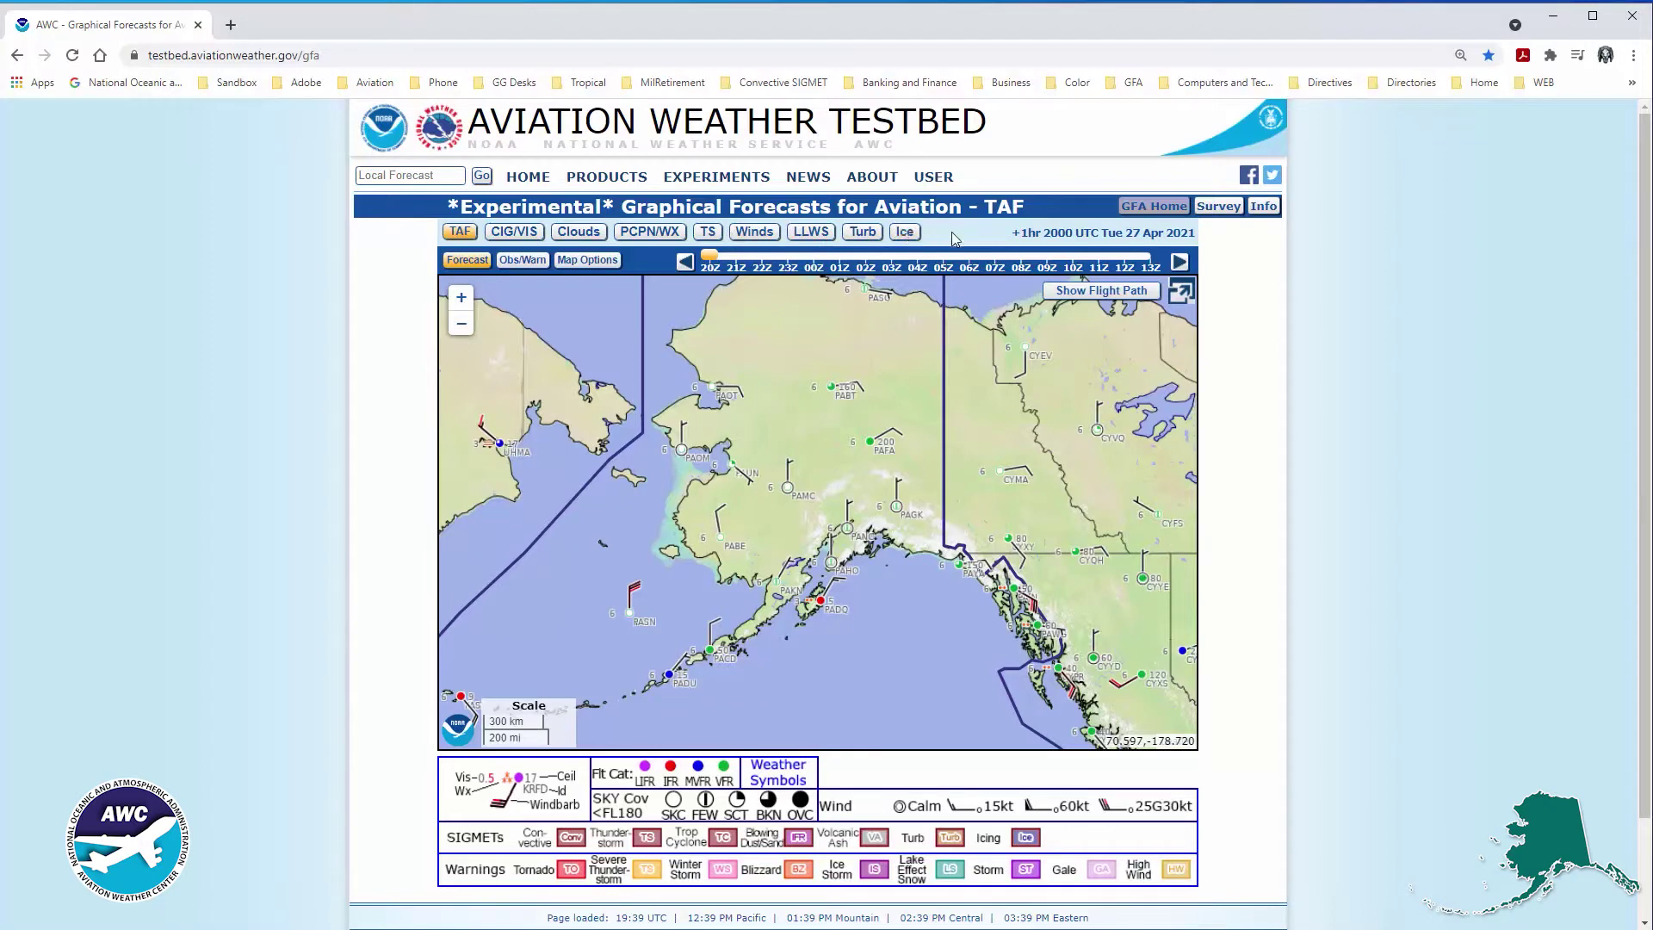
{"action": "left_click", "coordinate": [525, 261]}
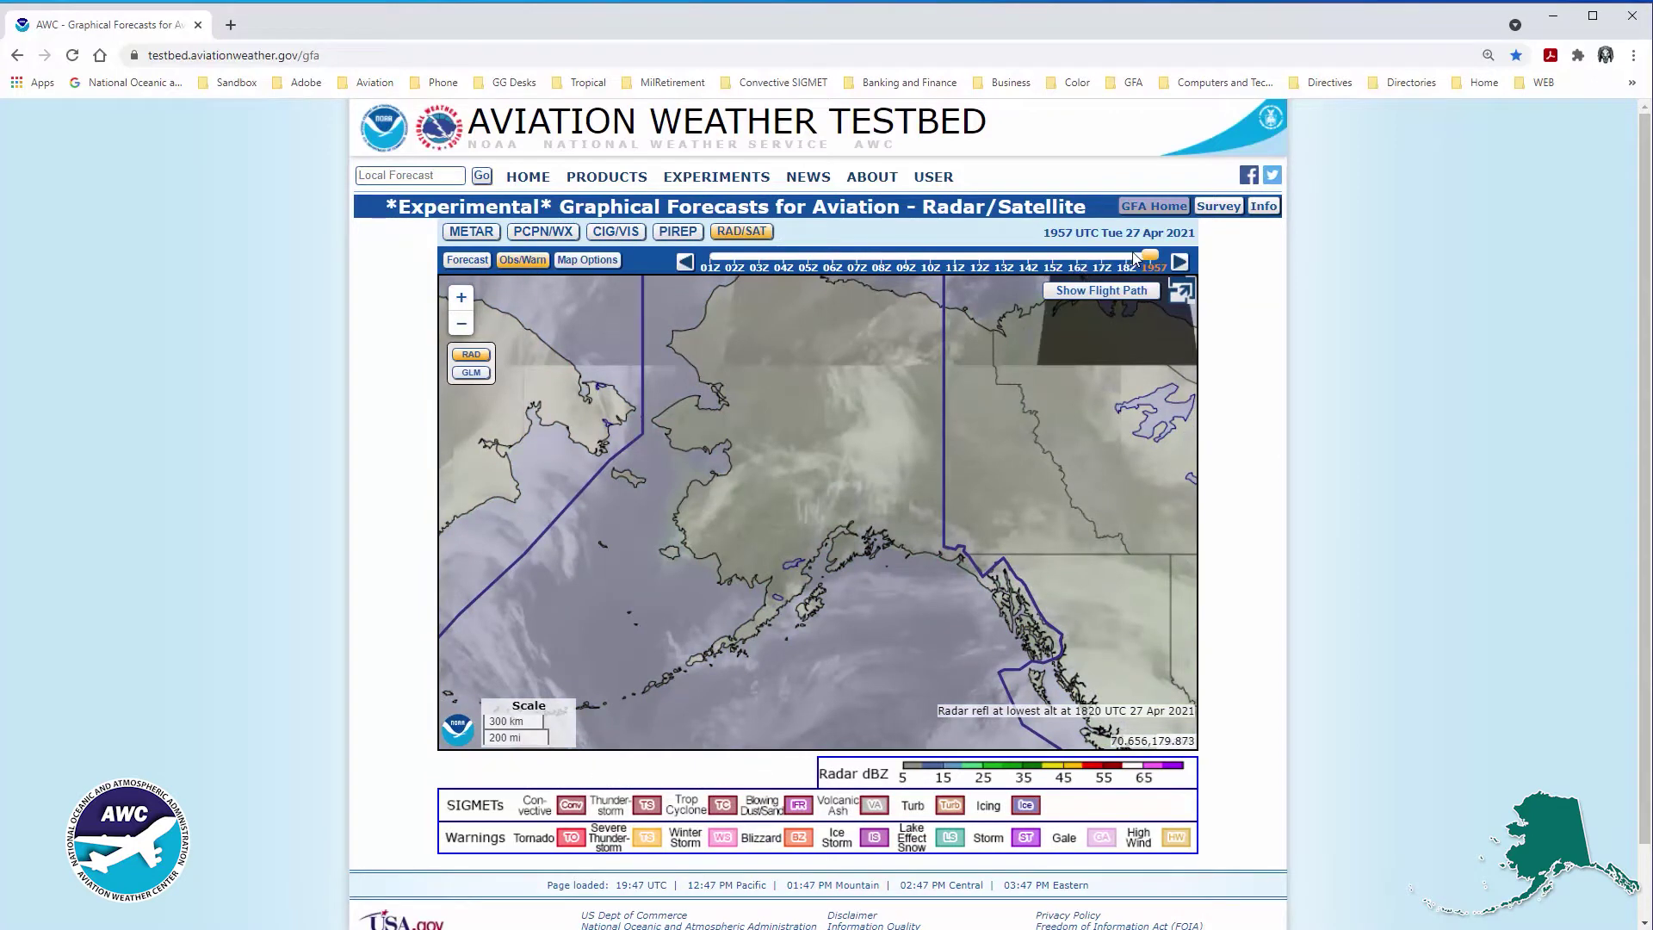
{"action": "left_click_drag", "start_coordinate": [1147, 252], "coordinate": [1031, 256]}
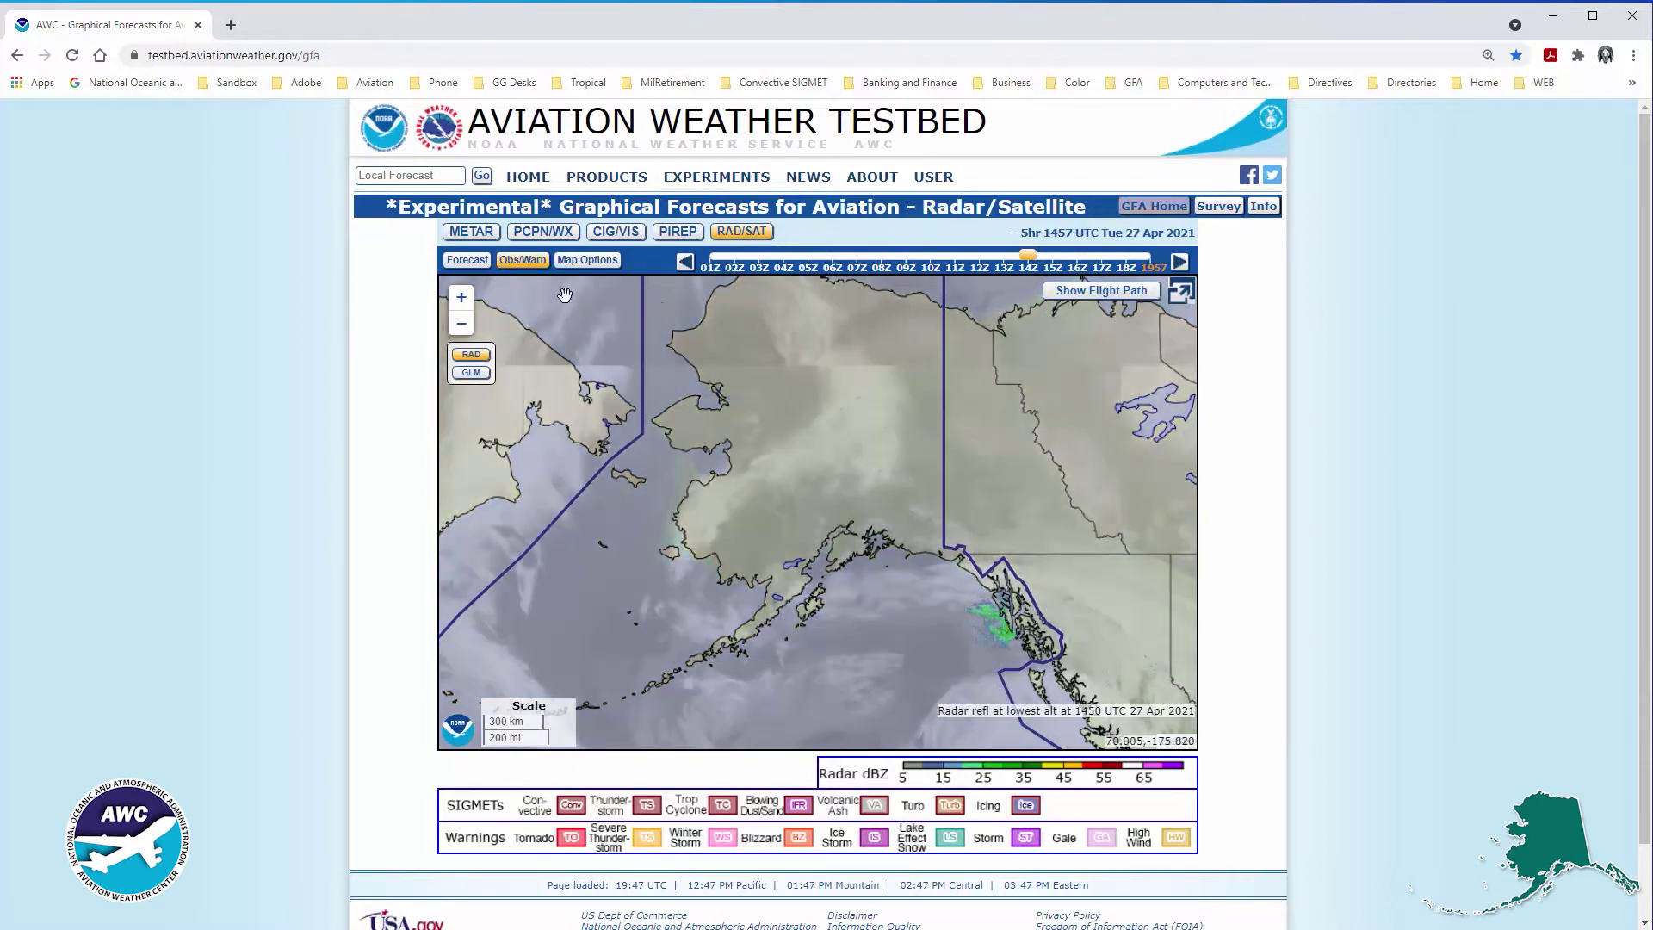
{"action": "left_click", "coordinate": [469, 261]}
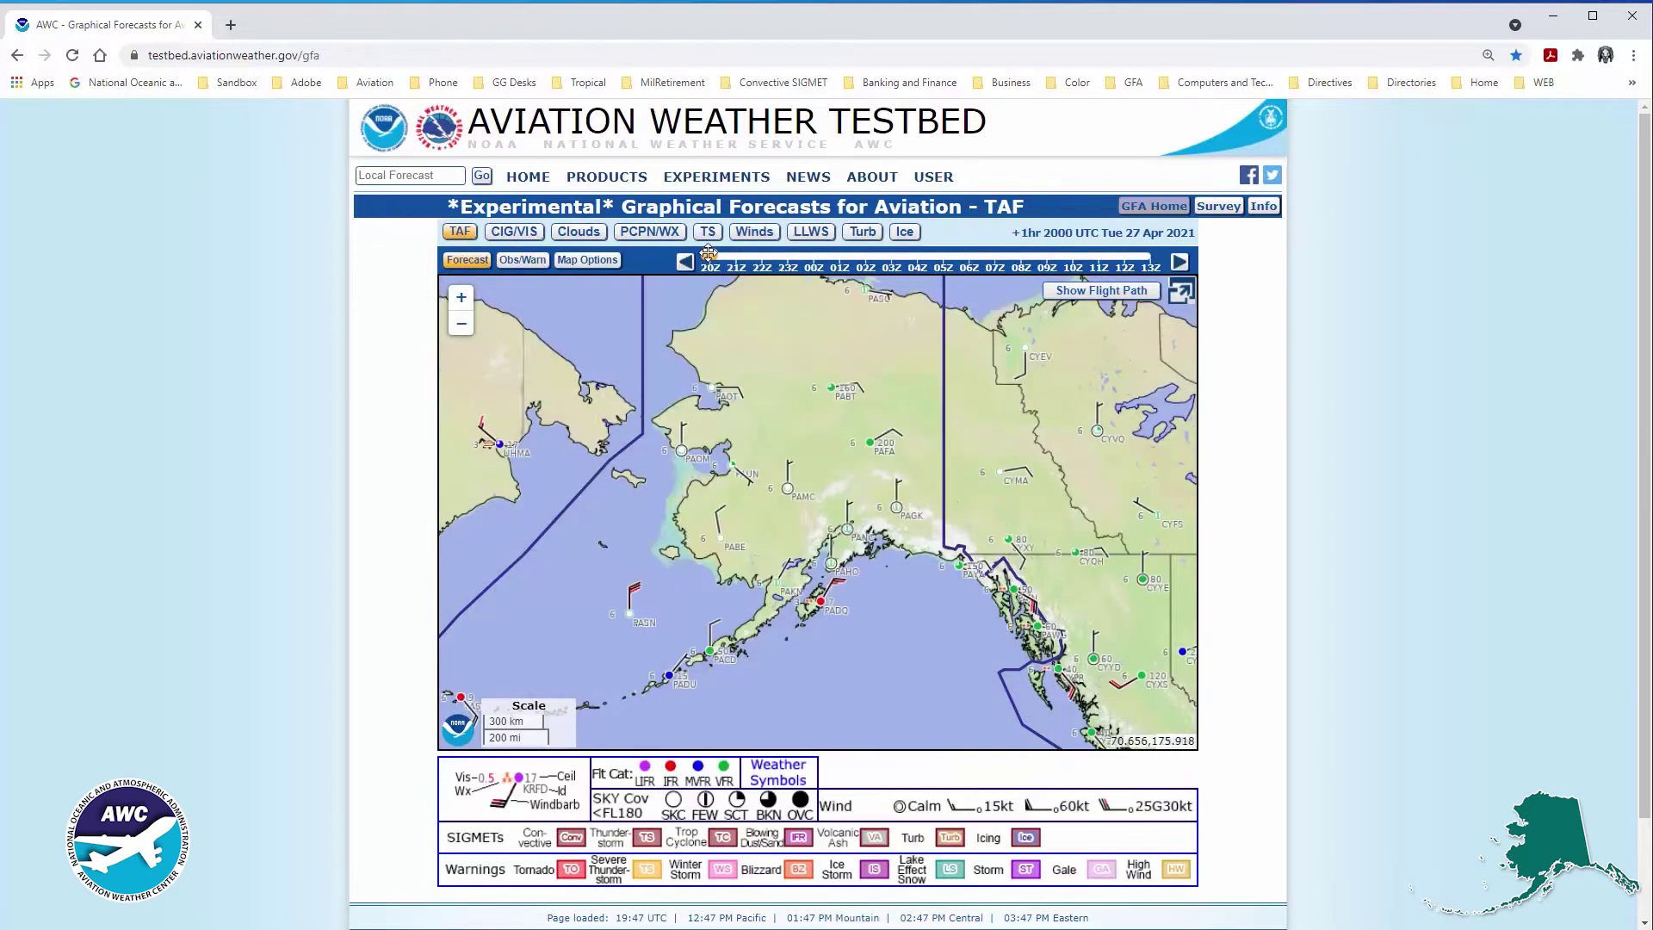
{"action": "left_click_drag", "start_coordinate": [707, 251], "coordinate": [809, 255]}
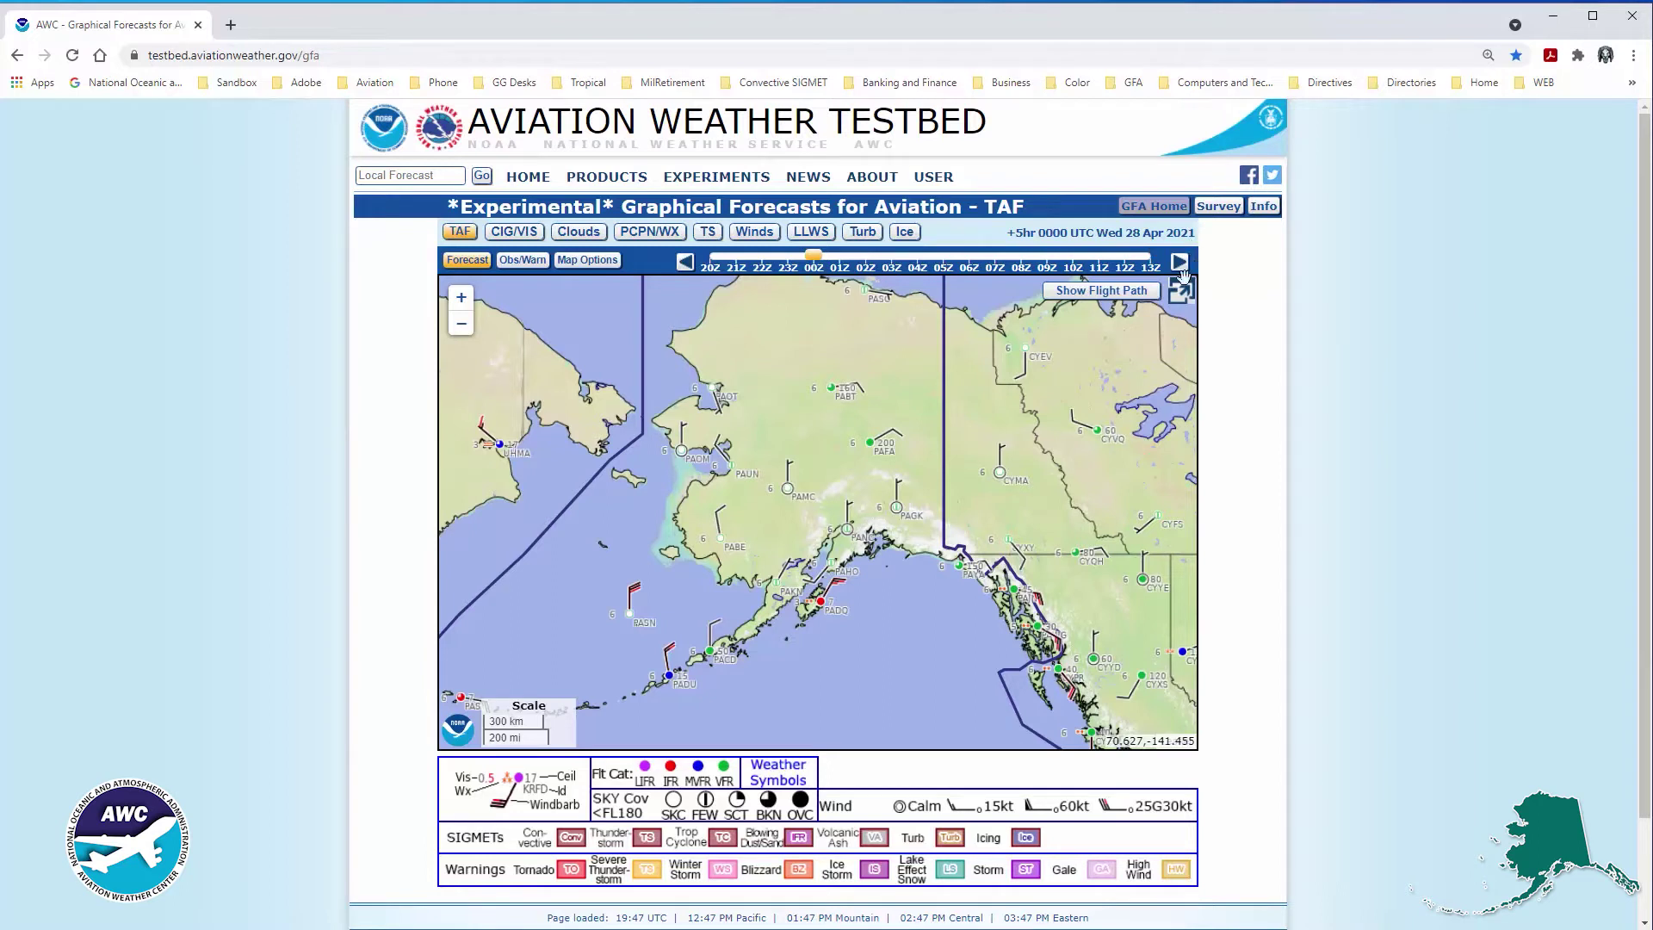
Enable local time display in the map base, domain and format options, and close the options.
{"action": "left_click", "coordinate": [593, 260]}
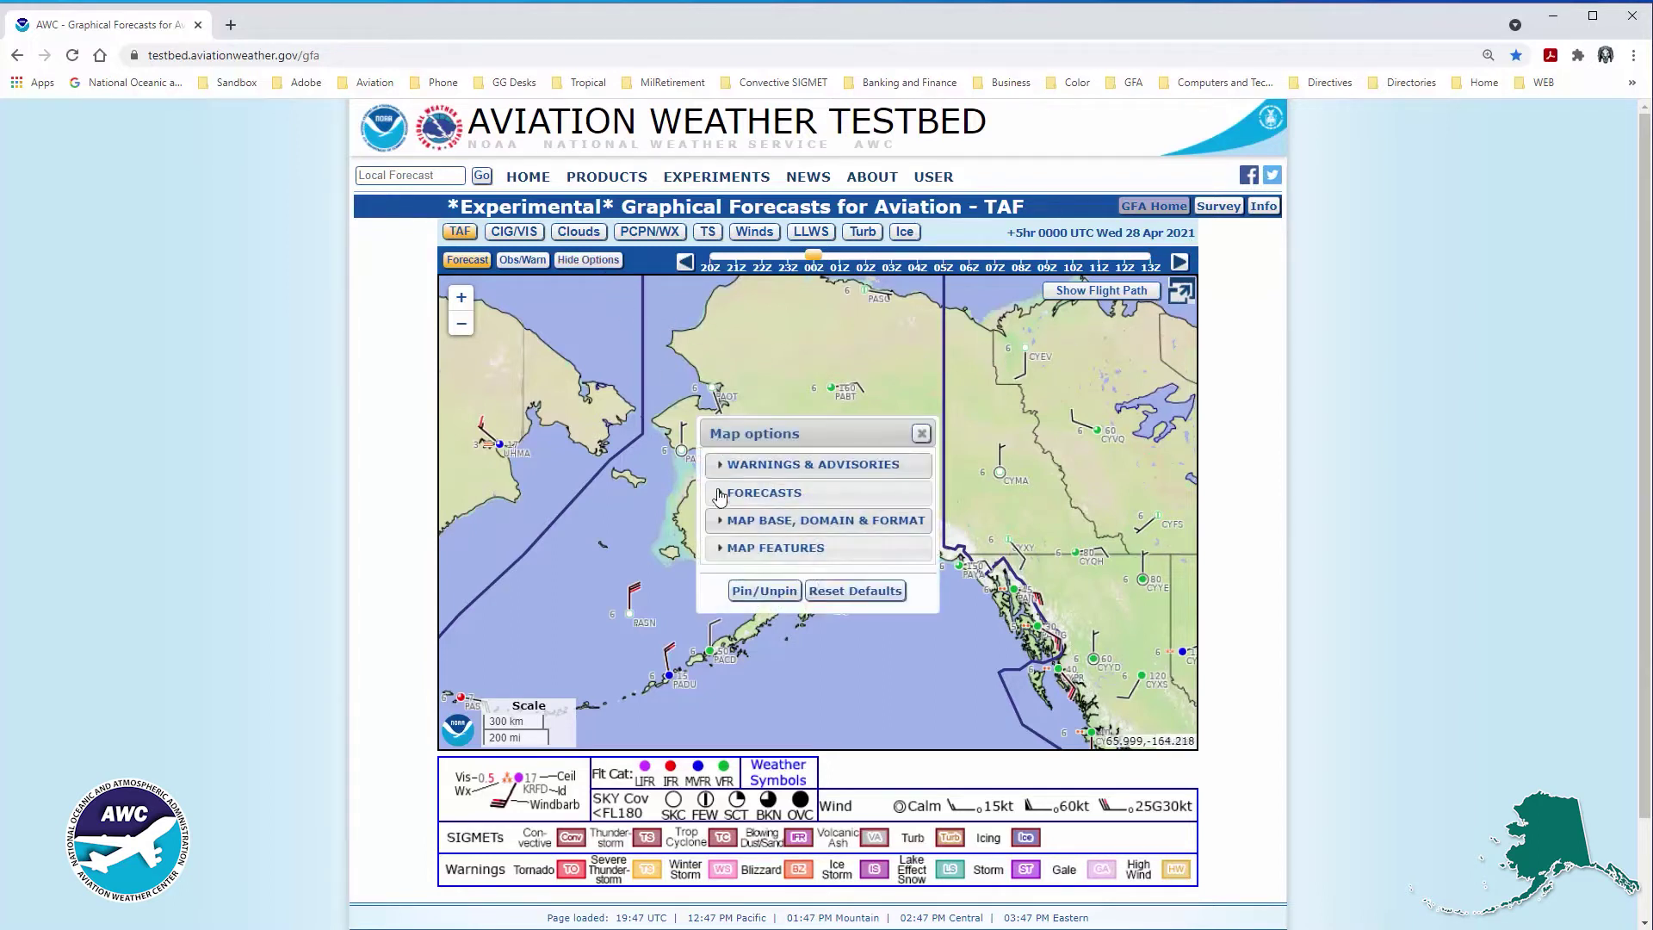
{"action": "left_click", "coordinate": [724, 521]}
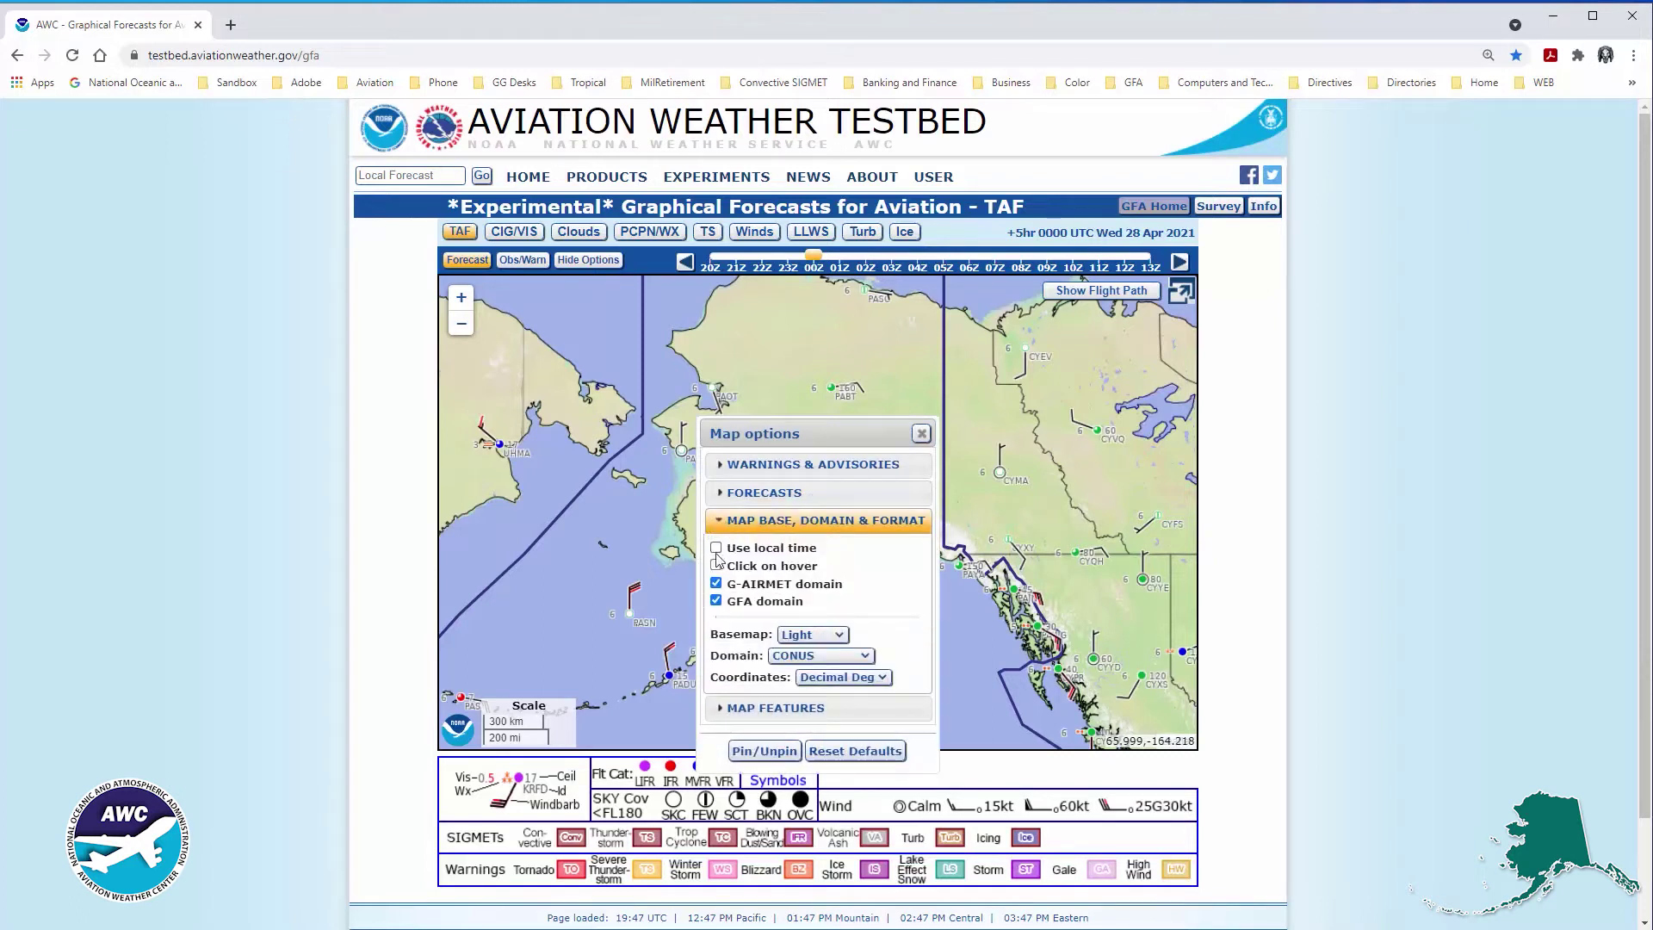
{"action": "left_click", "coordinate": [717, 549]}
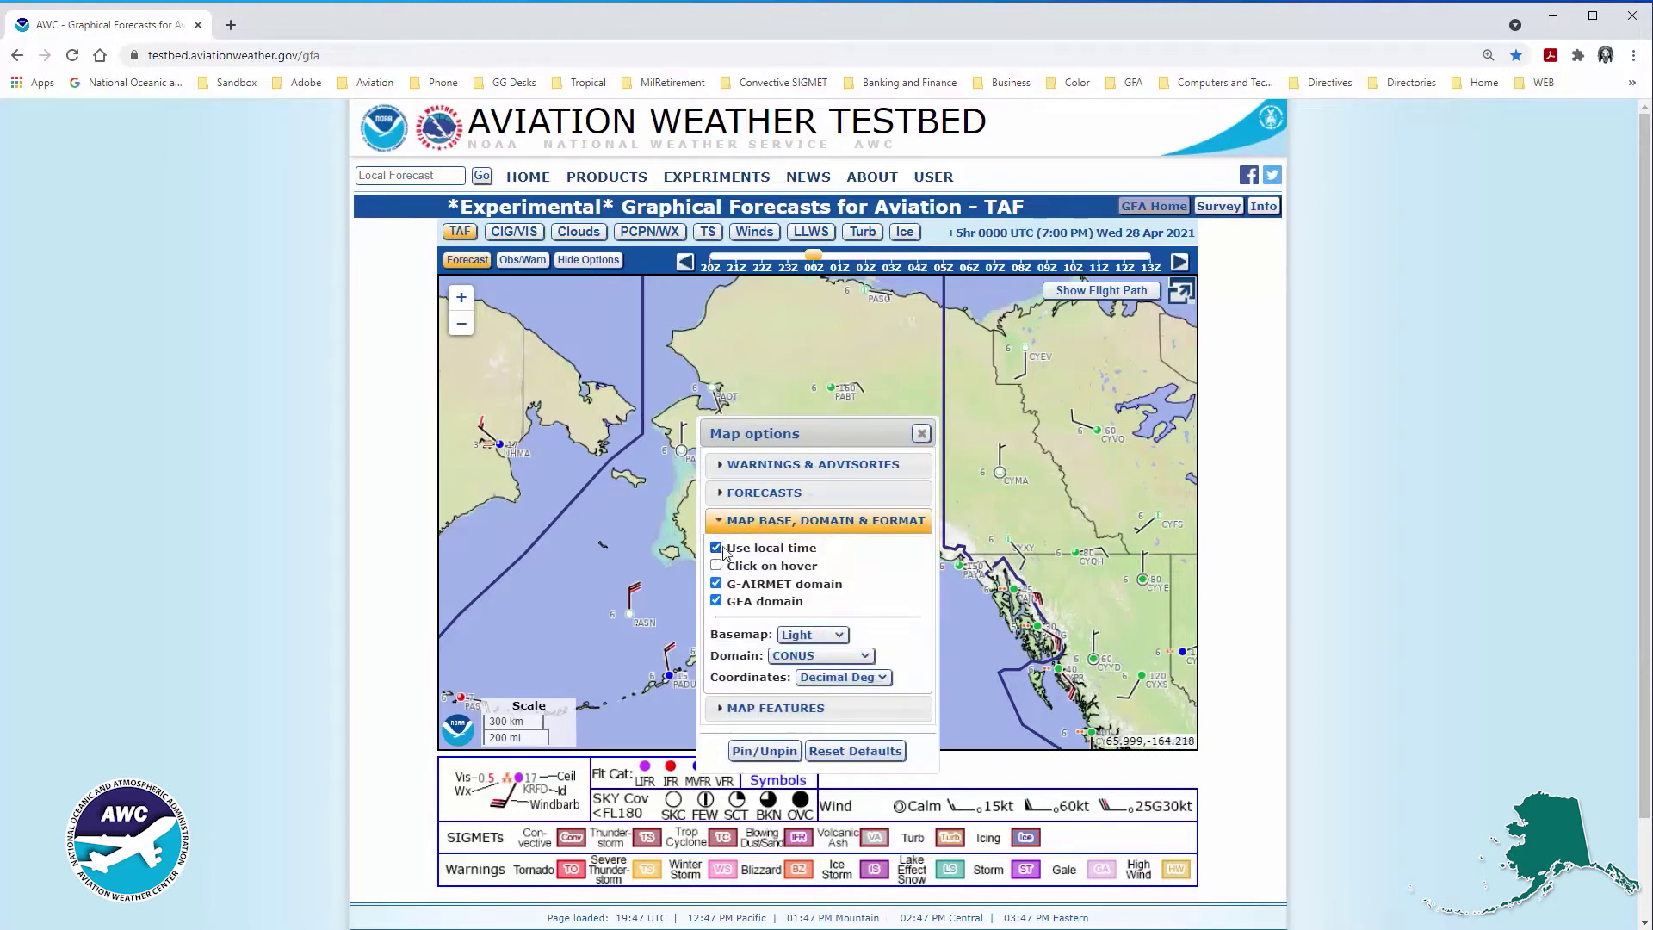
{"action": "left_click", "coordinate": [921, 434]}
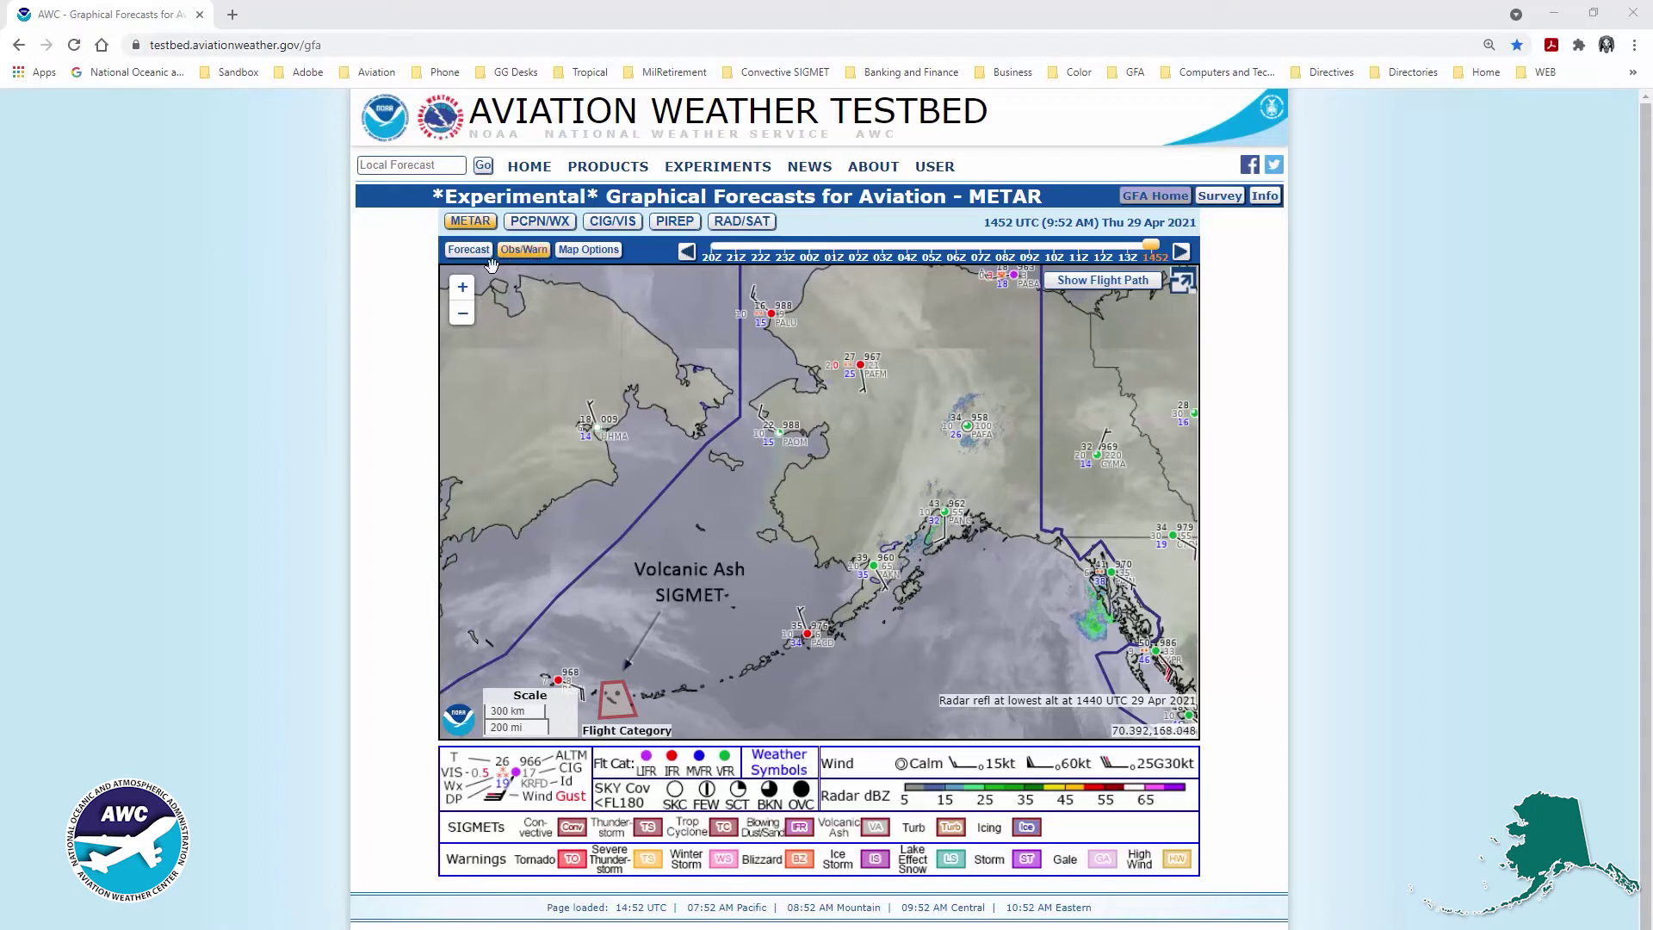
Reload the page and view the details of the IFR AIRMETs over southwest Alaska and the Bering Sea on the ceiling/visibility forecast.
{"action": "left_click", "coordinate": [73, 46]}
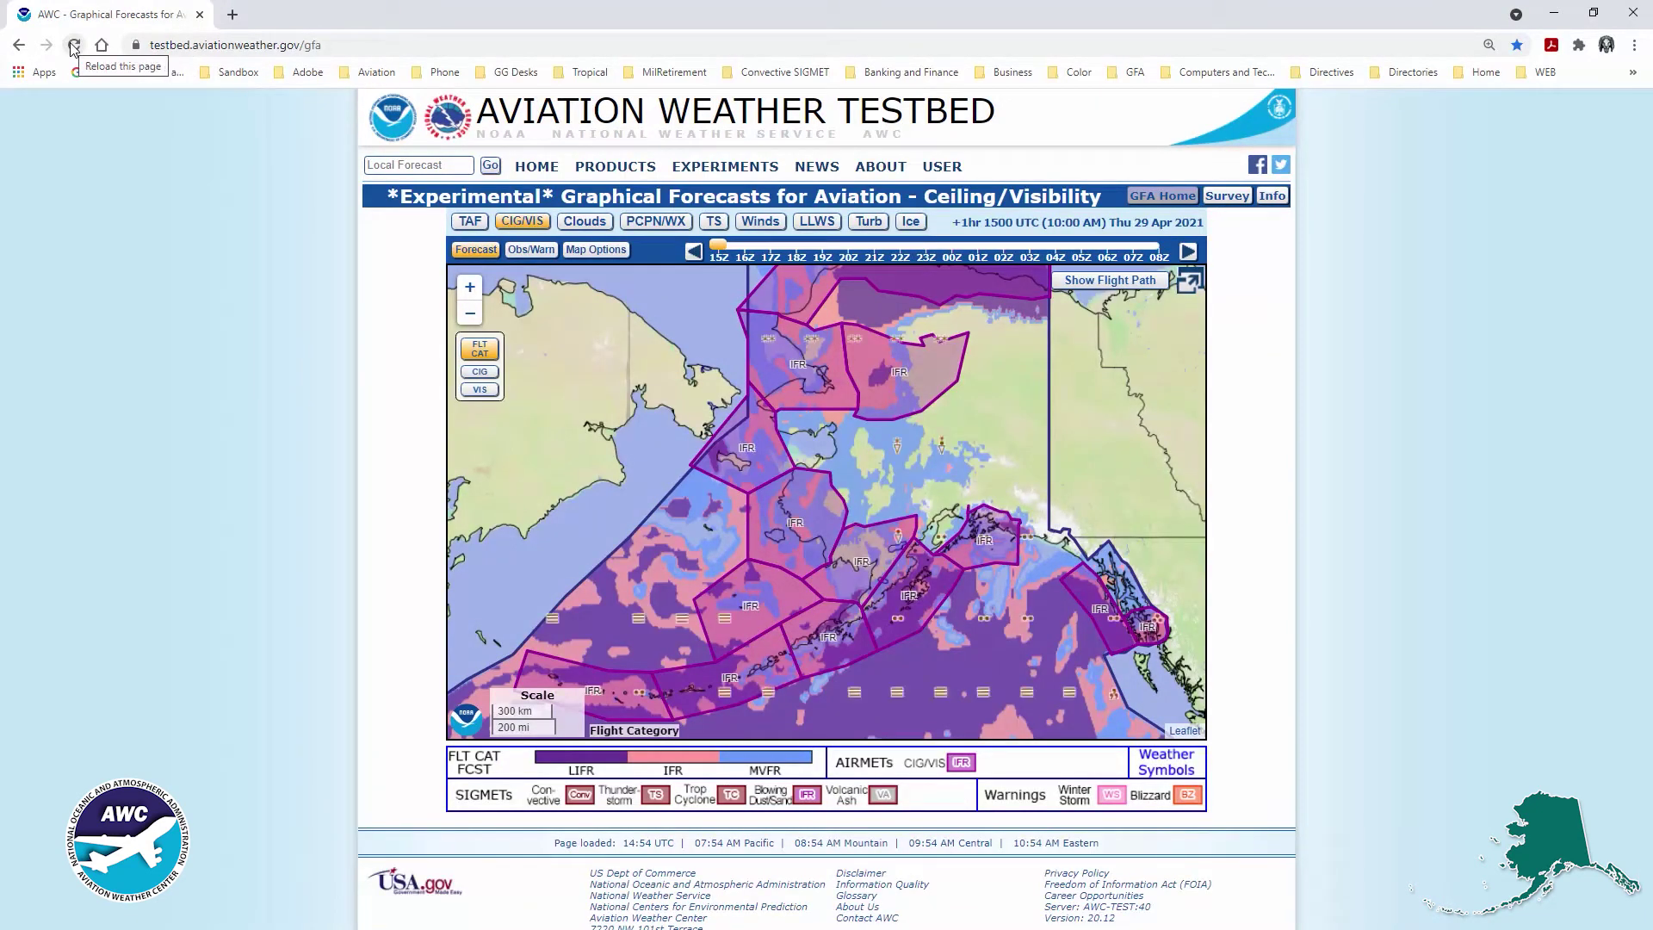
{"action": "left_click", "coordinate": [796, 527]}
{"action": "left_click", "coordinate": [749, 607]}
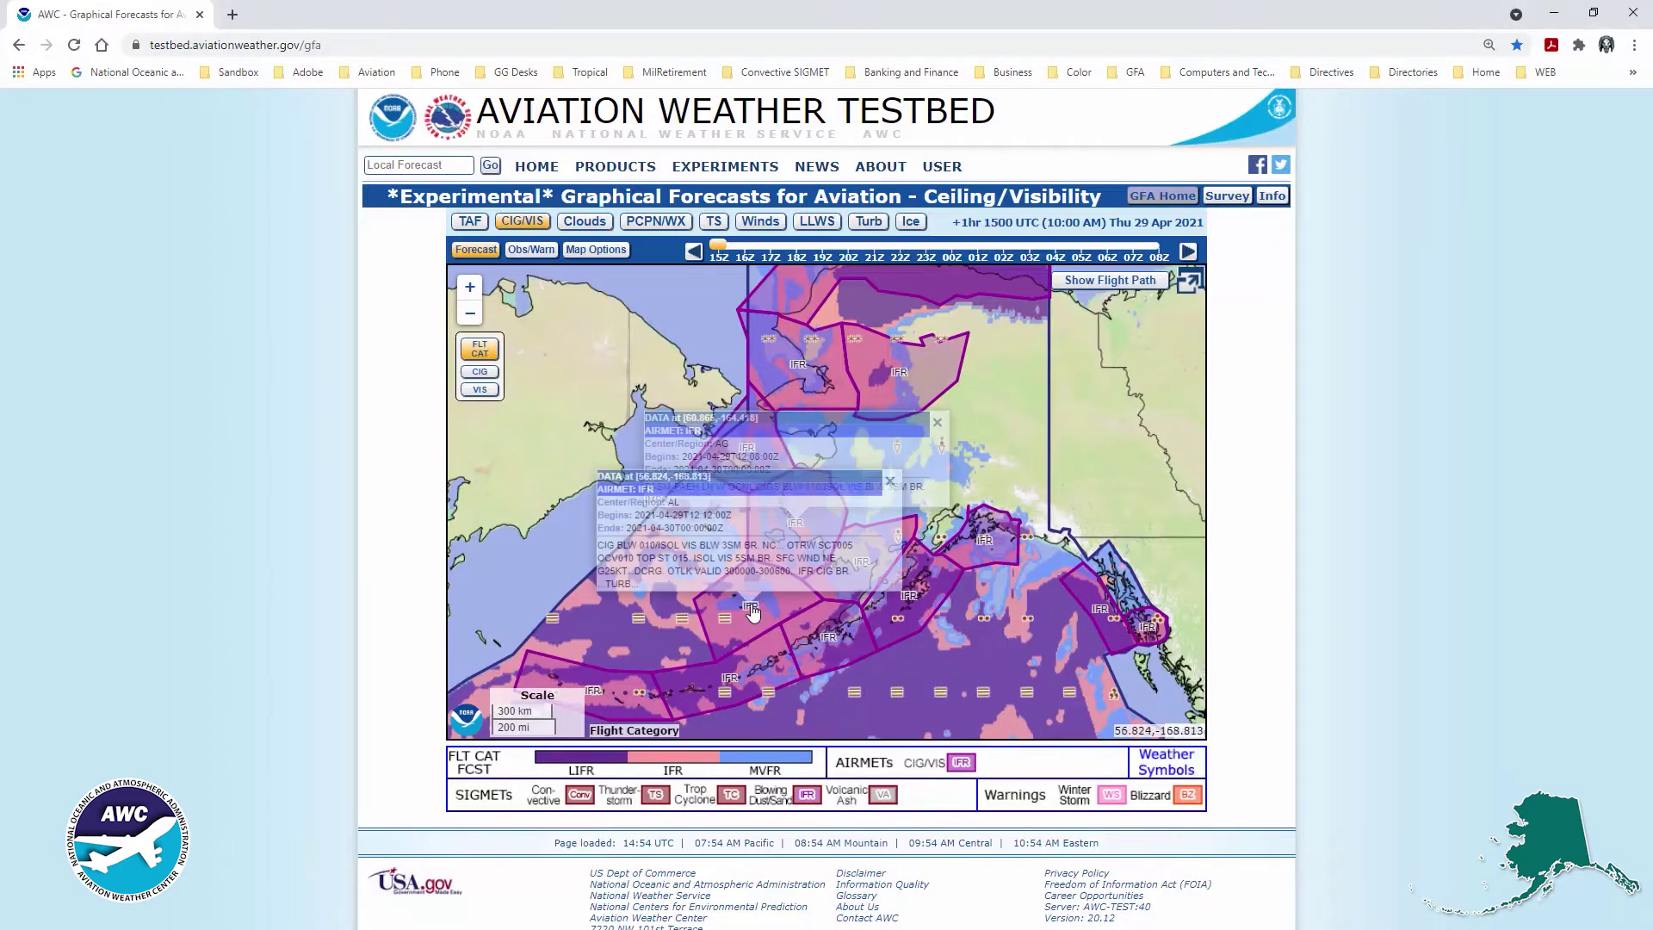
{"action": "left_click", "coordinate": [890, 480]}
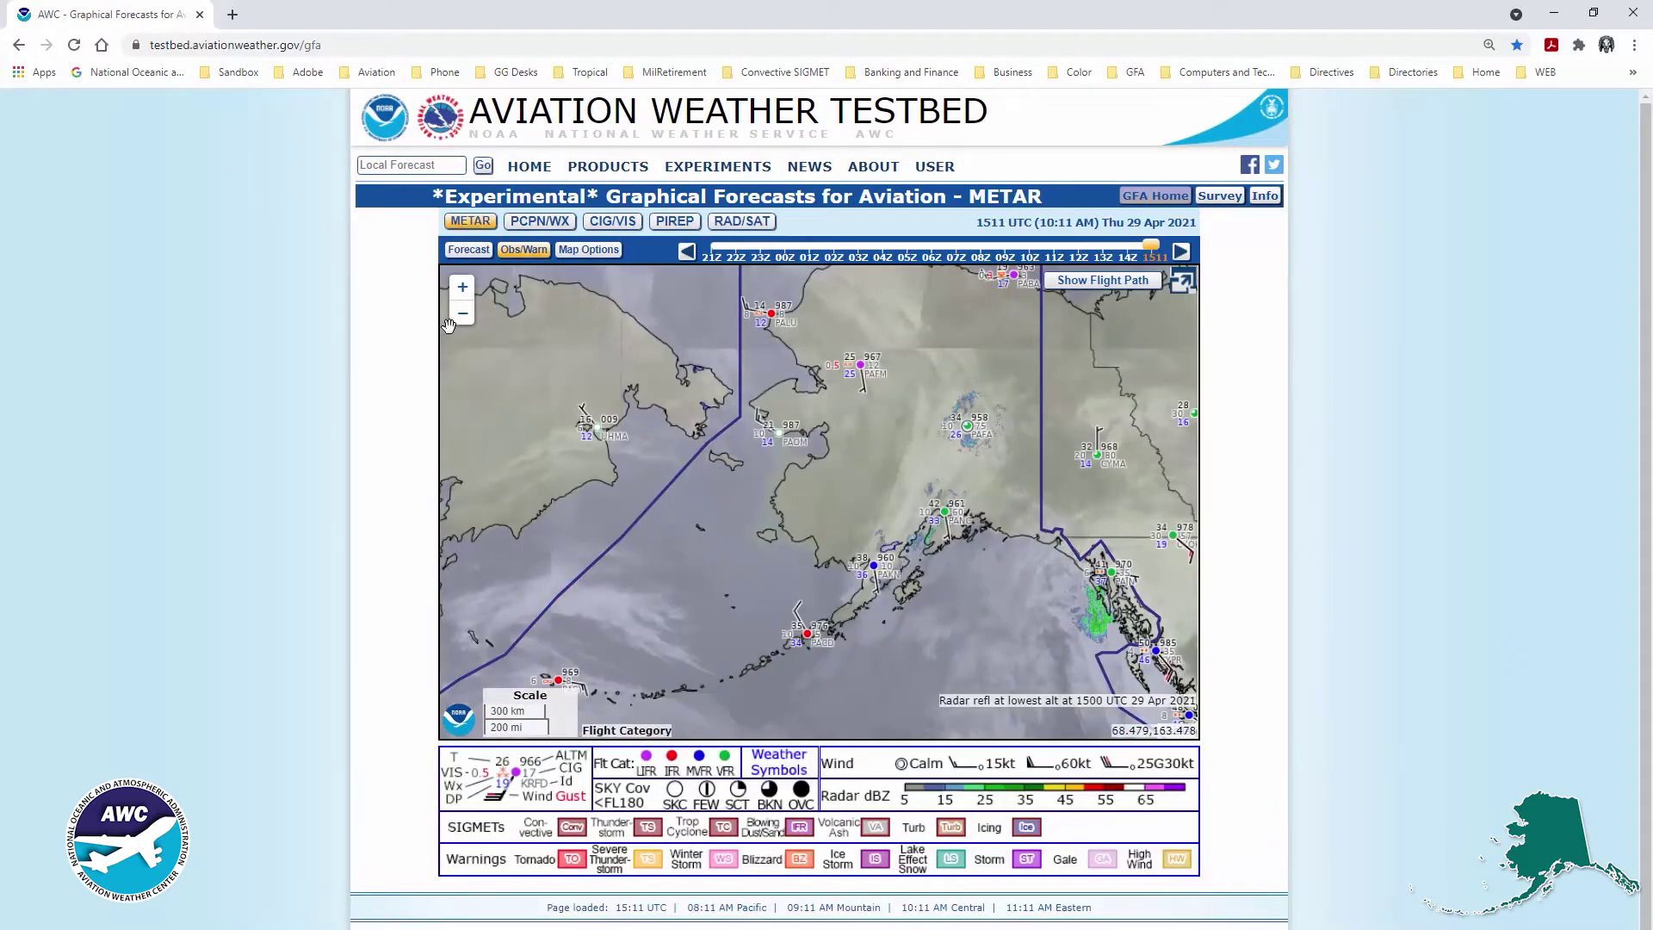
Add highways and rivers to the METAR map through the Roads/Rivers map features, and close the options.
{"action": "left_click", "coordinate": [600, 251]}
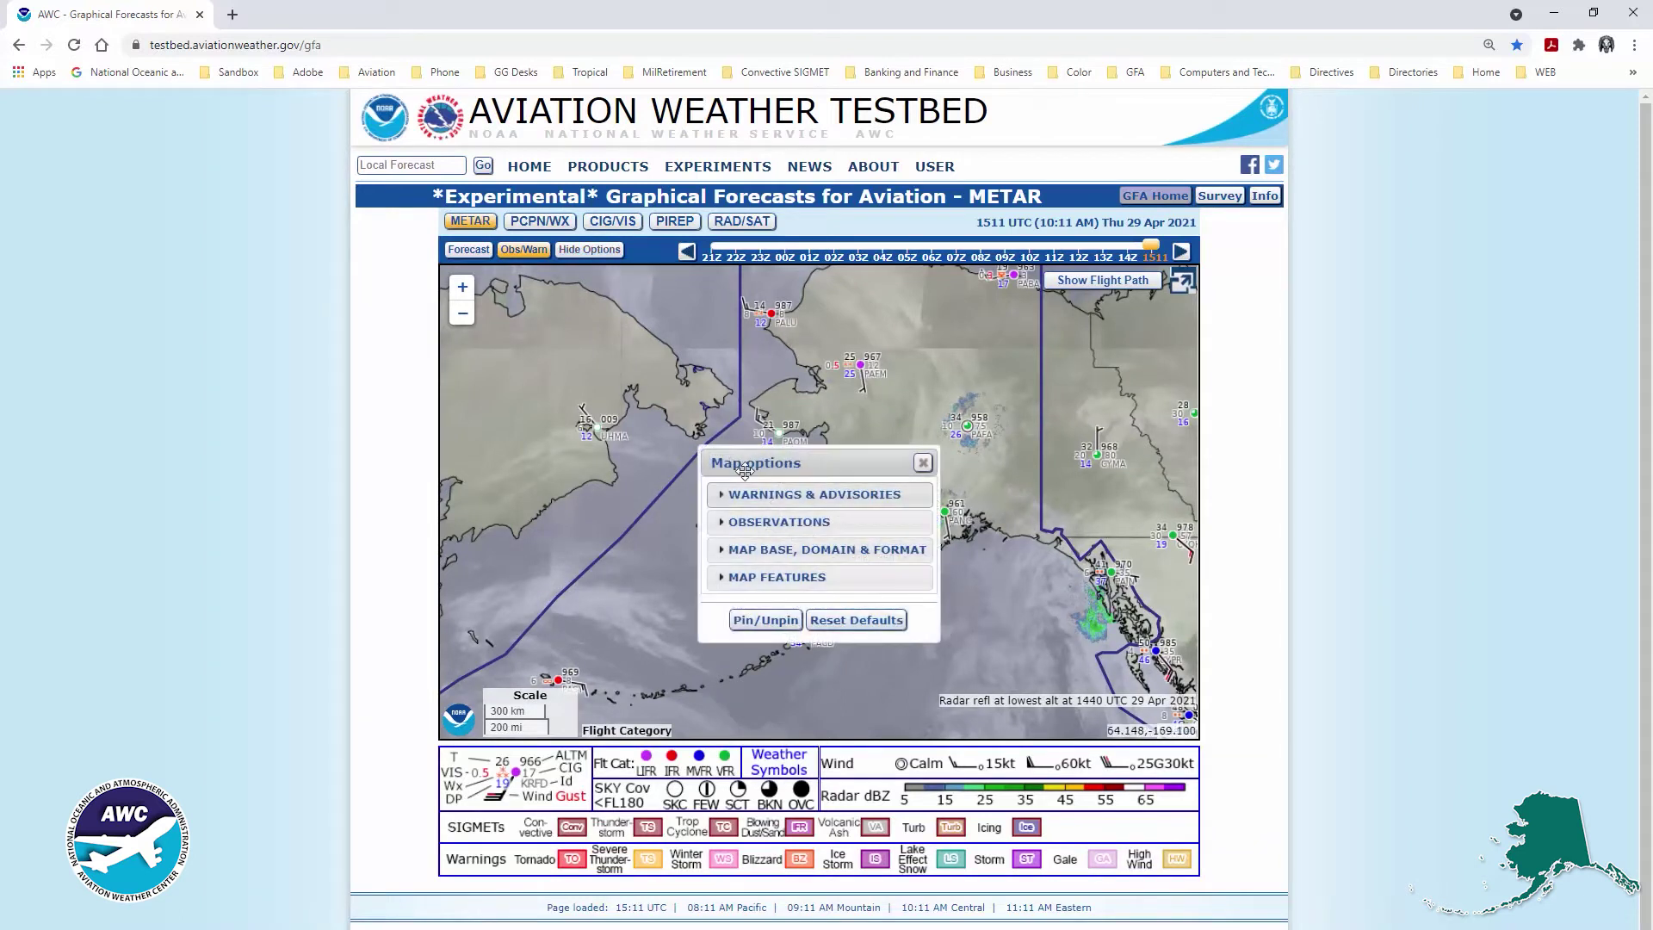
{"action": "left_click", "coordinate": [753, 579]}
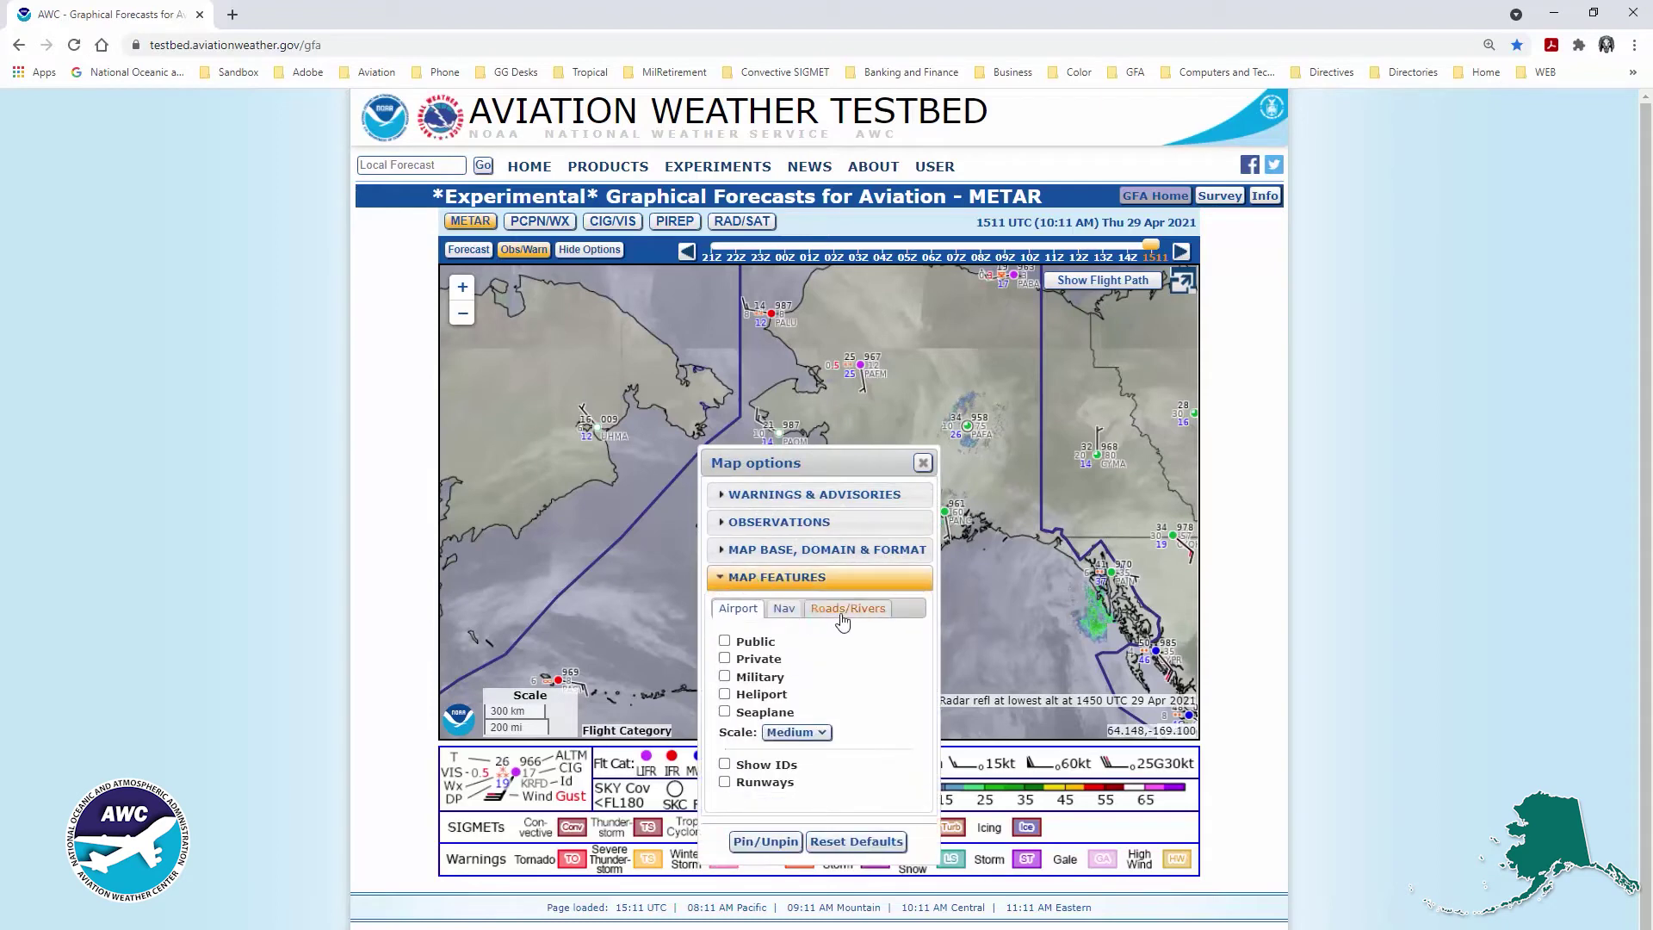
{"action": "left_click", "coordinate": [842, 613]}
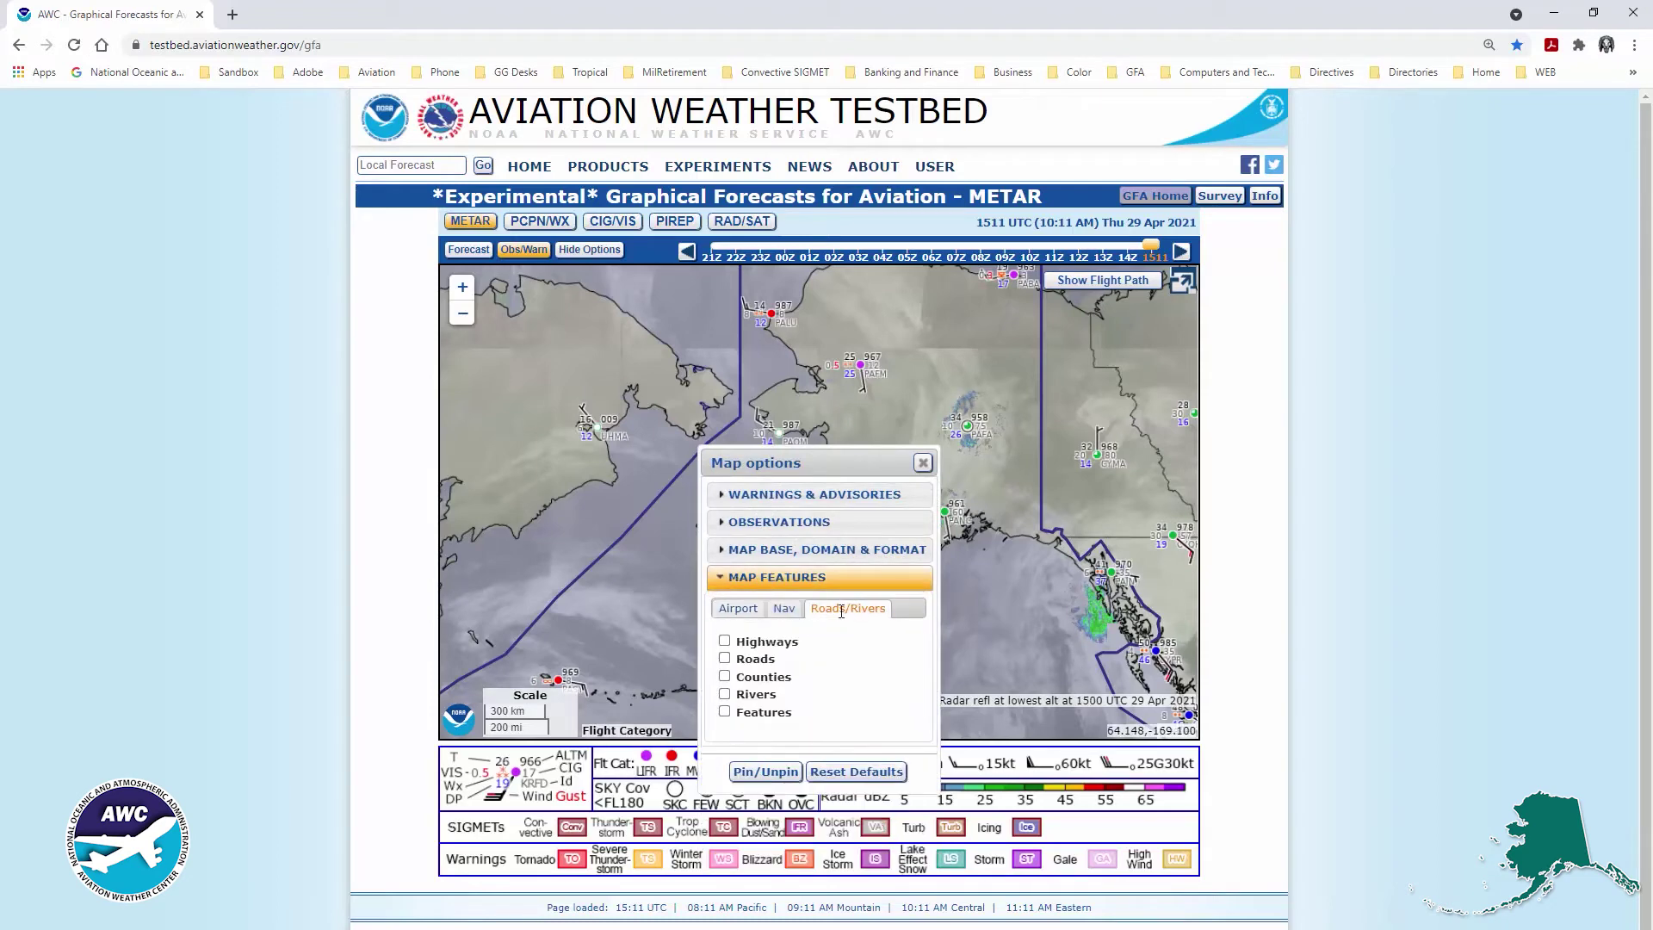
{"action": "left_click", "coordinate": [724, 642]}
{"action": "left_click", "coordinate": [922, 462]}
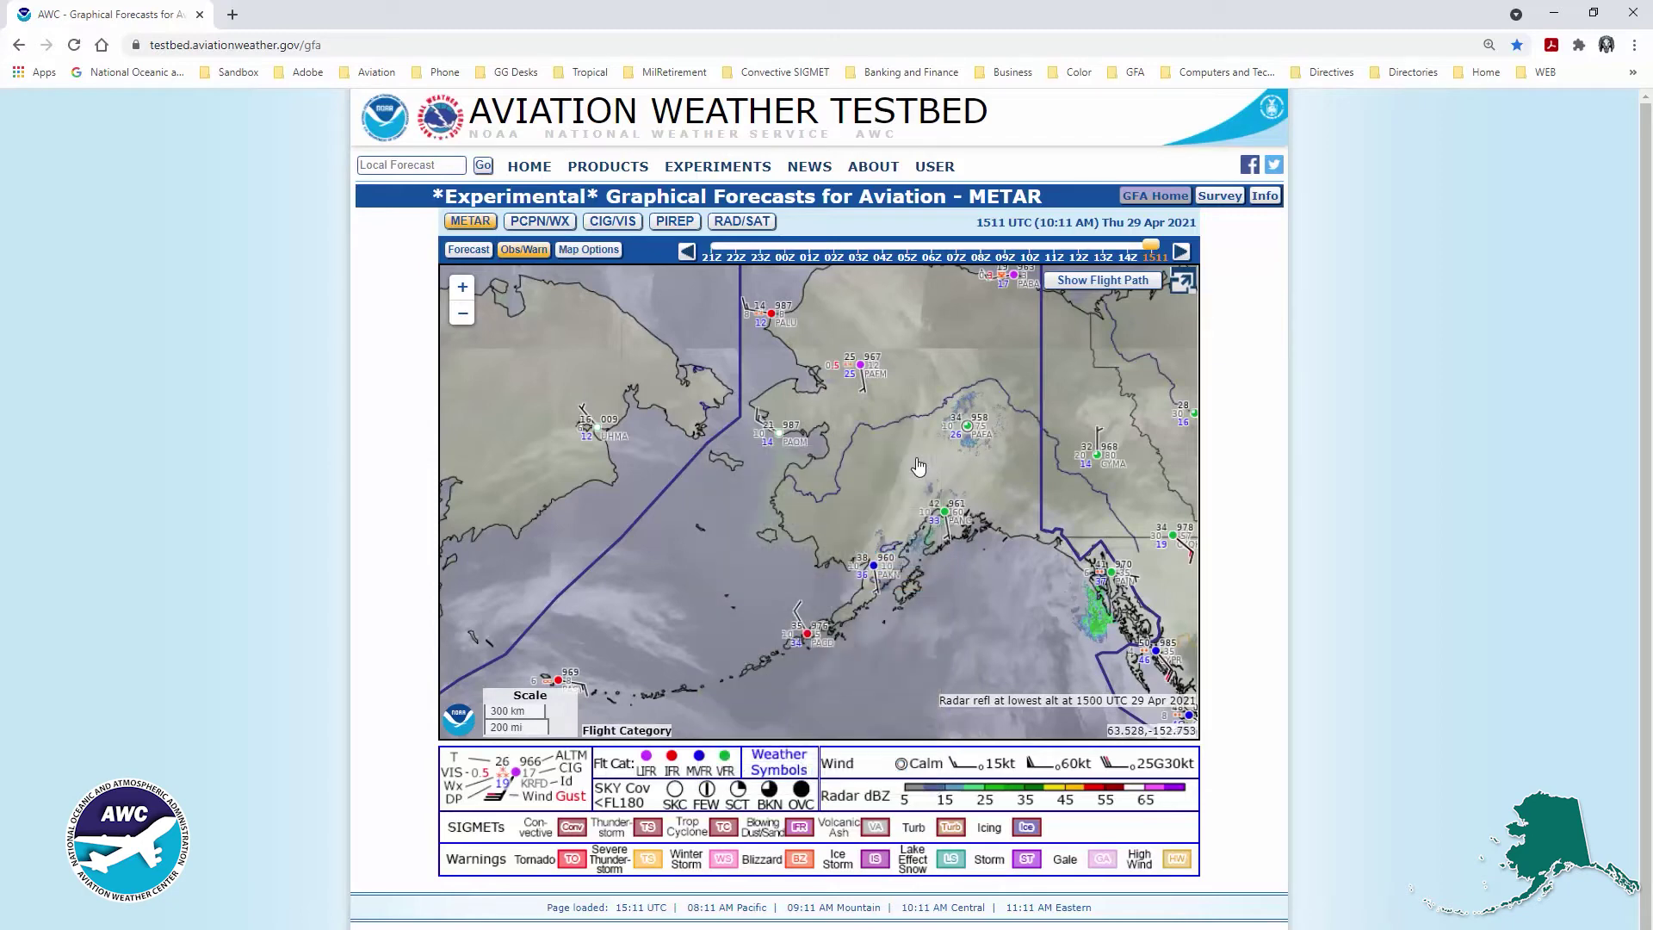
{"action": "scroll", "coordinate": [919, 465], "scroll_direction": "up", "scroll_amount": 4}
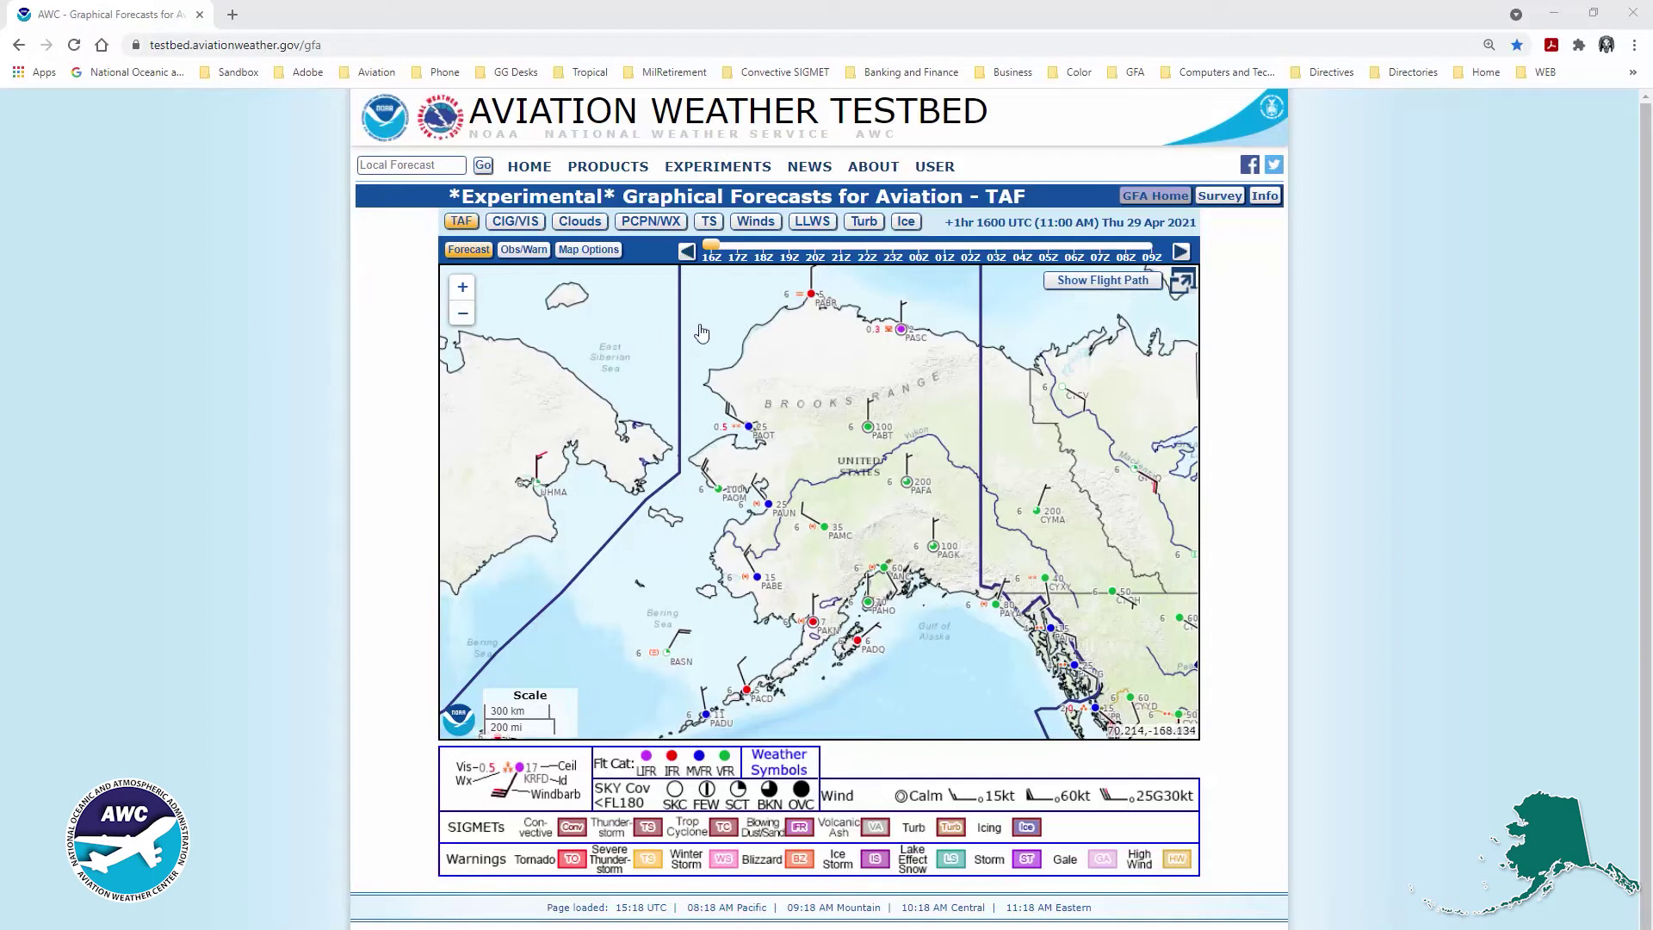
Display the low-level wind shear forecast and examine it up close over the Seward Peninsula.
{"action": "left_click", "coordinate": [812, 222]}
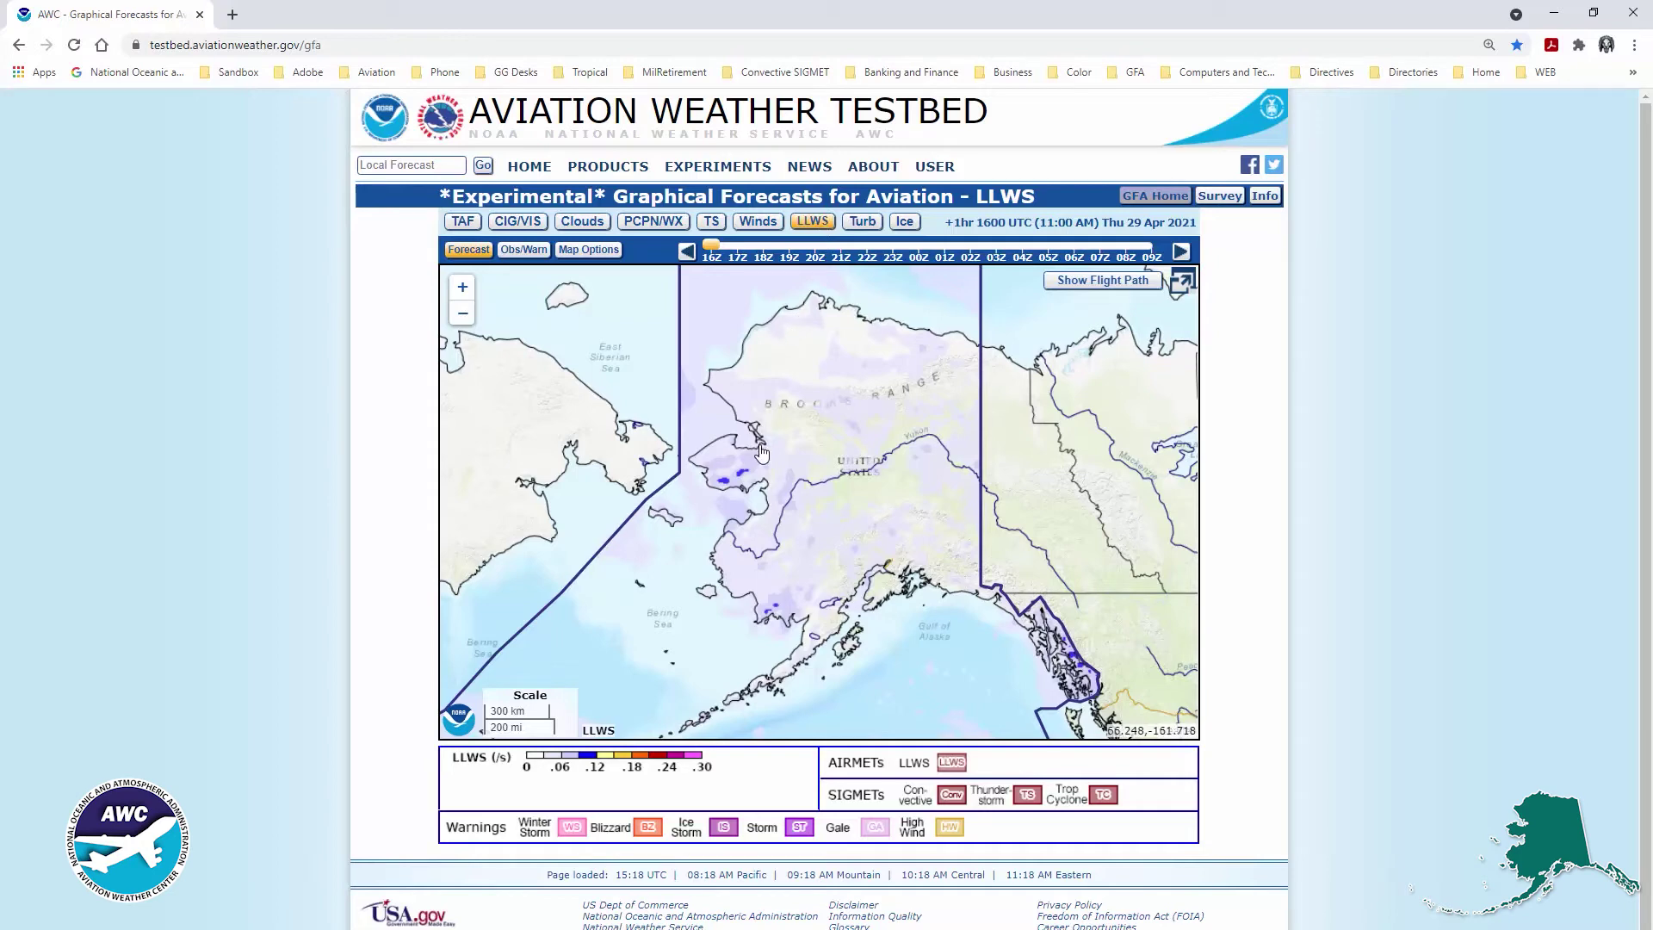
{"action": "scroll", "coordinate": [761, 452], "scroll_direction": "up", "scroll_amount": 1}
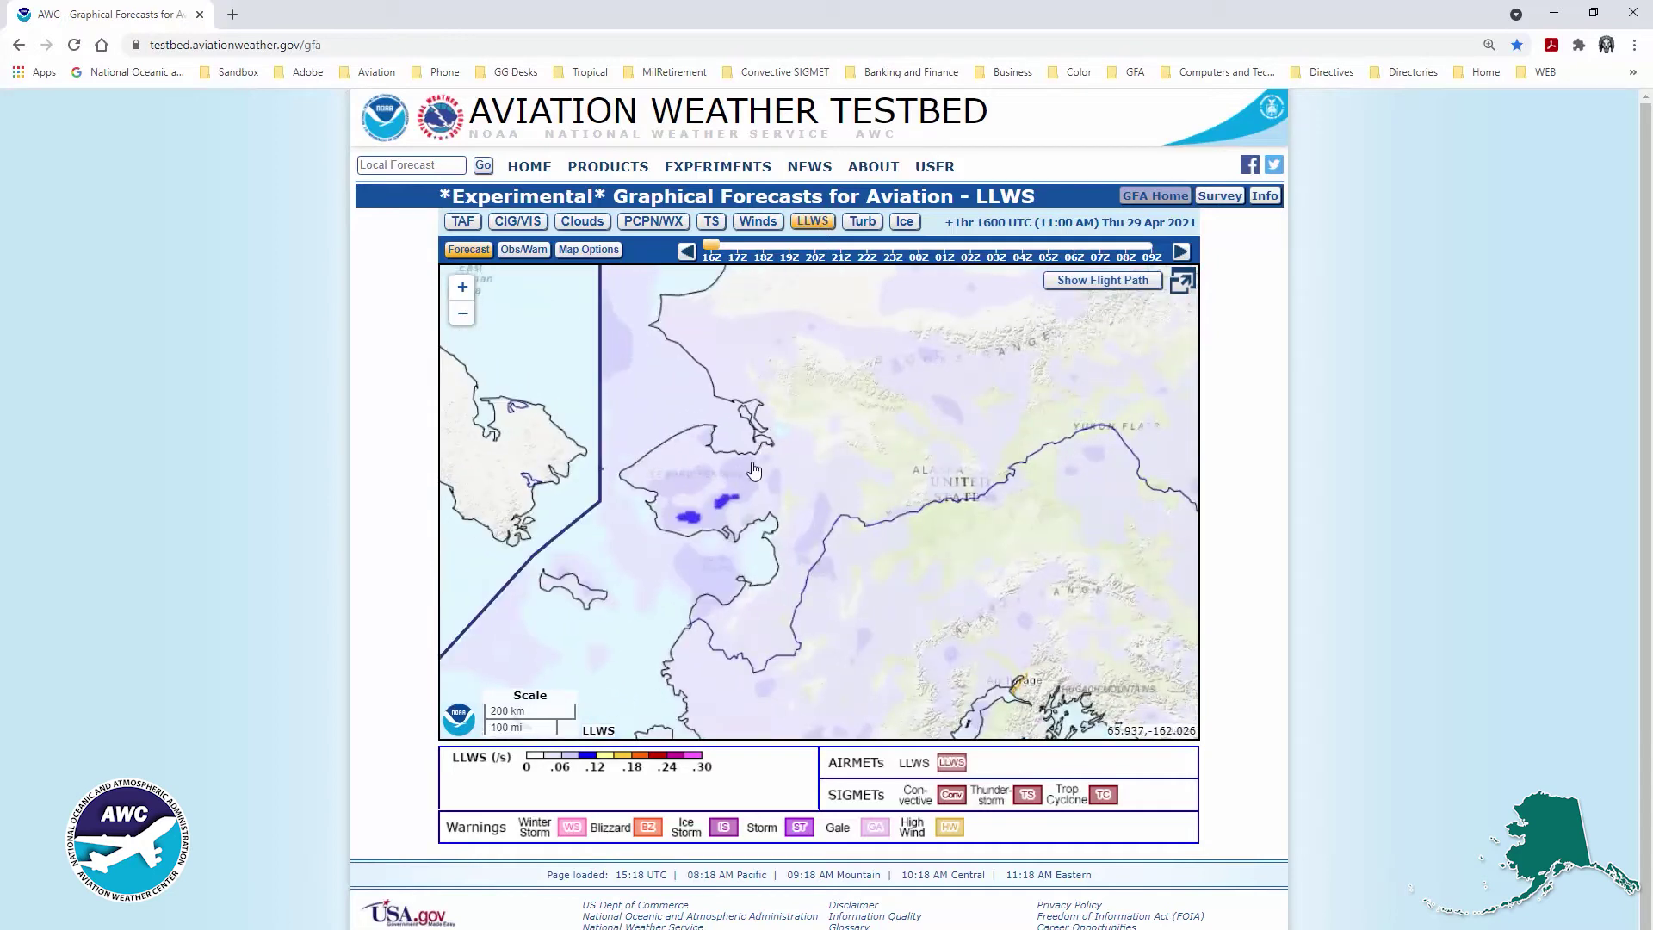
{"action": "scroll", "coordinate": [754, 469], "scroll_direction": "up", "scroll_amount": 1}
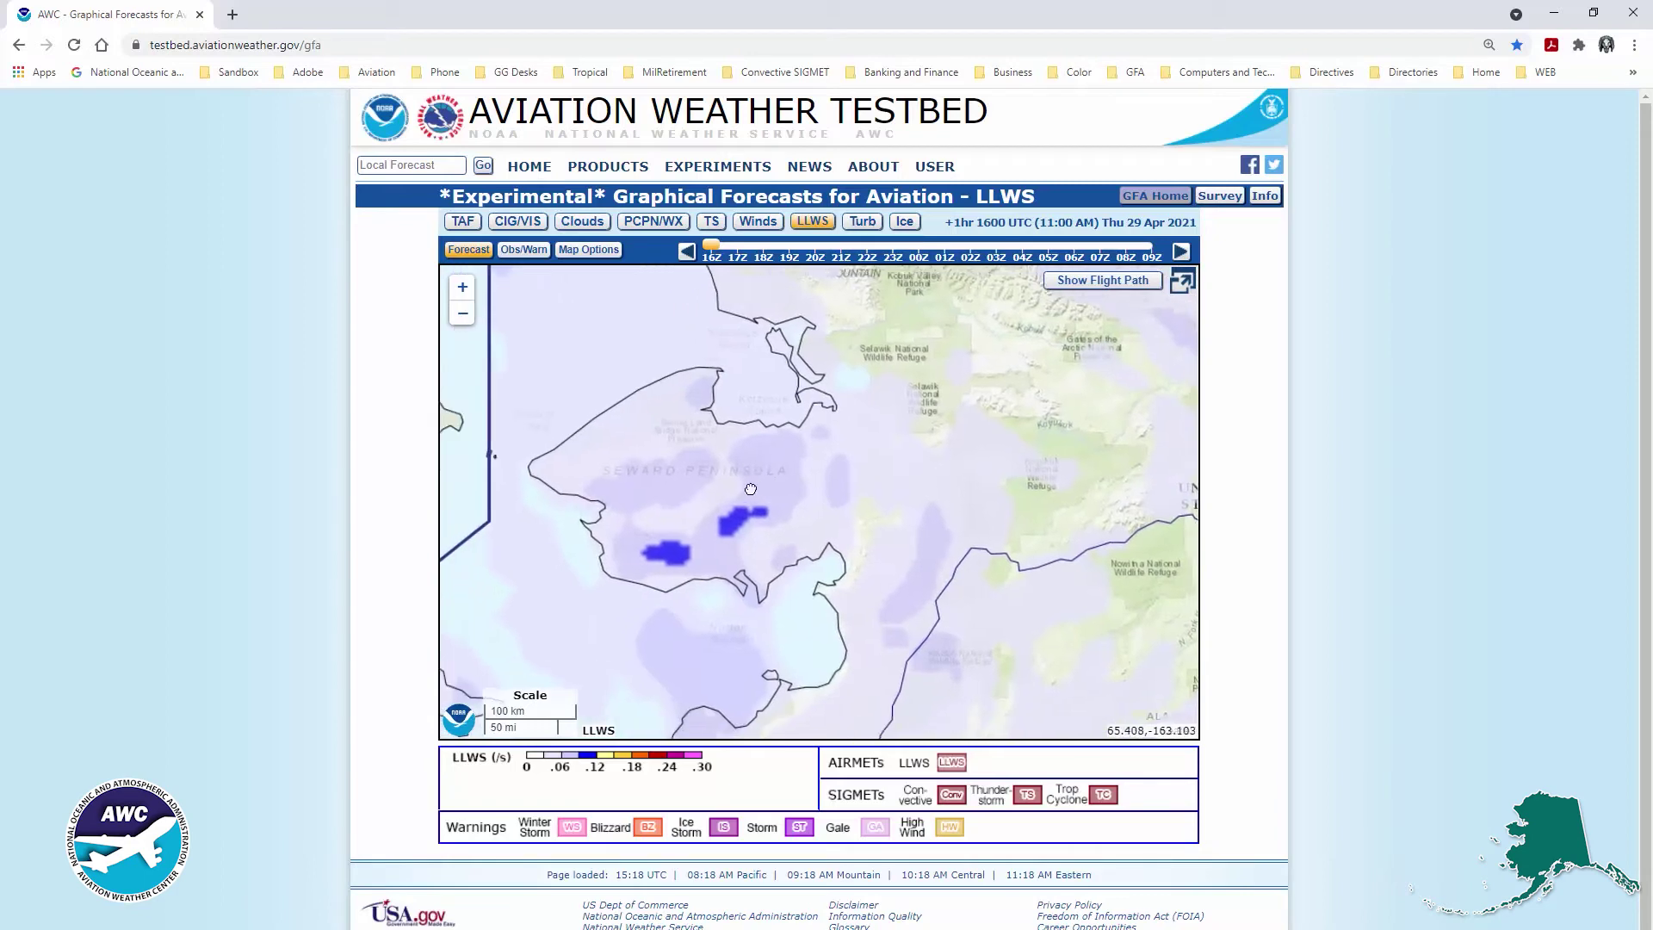
{"action": "left_click_drag", "start_coordinate": [751, 489], "coordinate": [785, 388]}
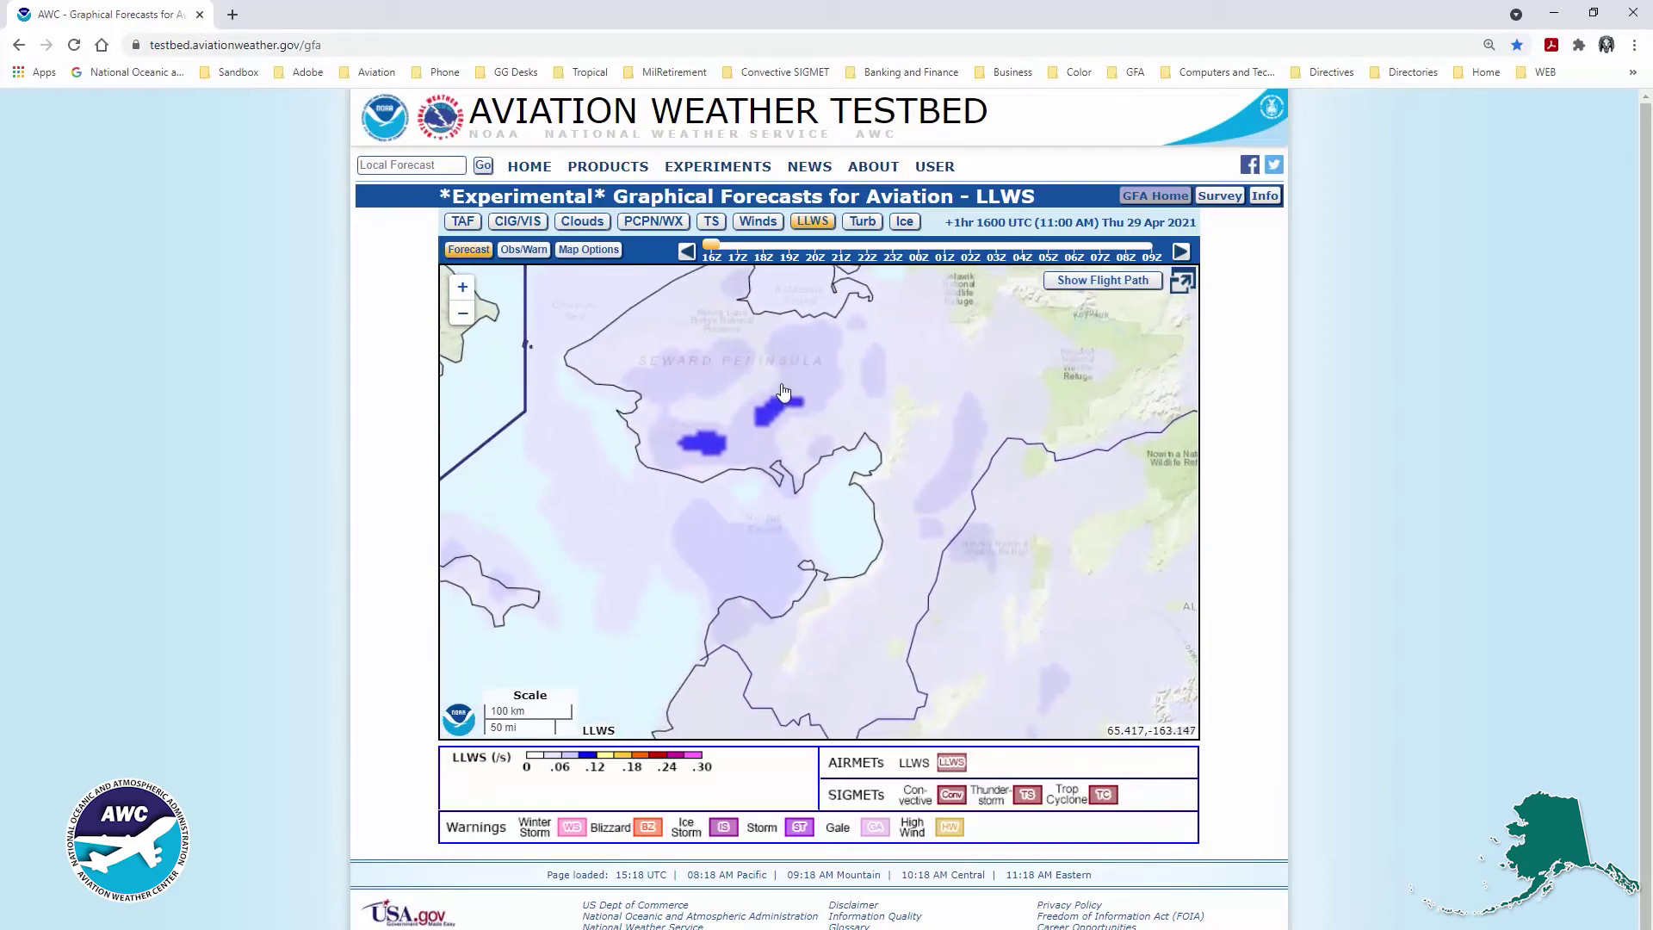
Plot the flight path for the route PAUN.PAOM on the low-level wind shear map.
{"action": "left_click", "coordinate": [1106, 284]}
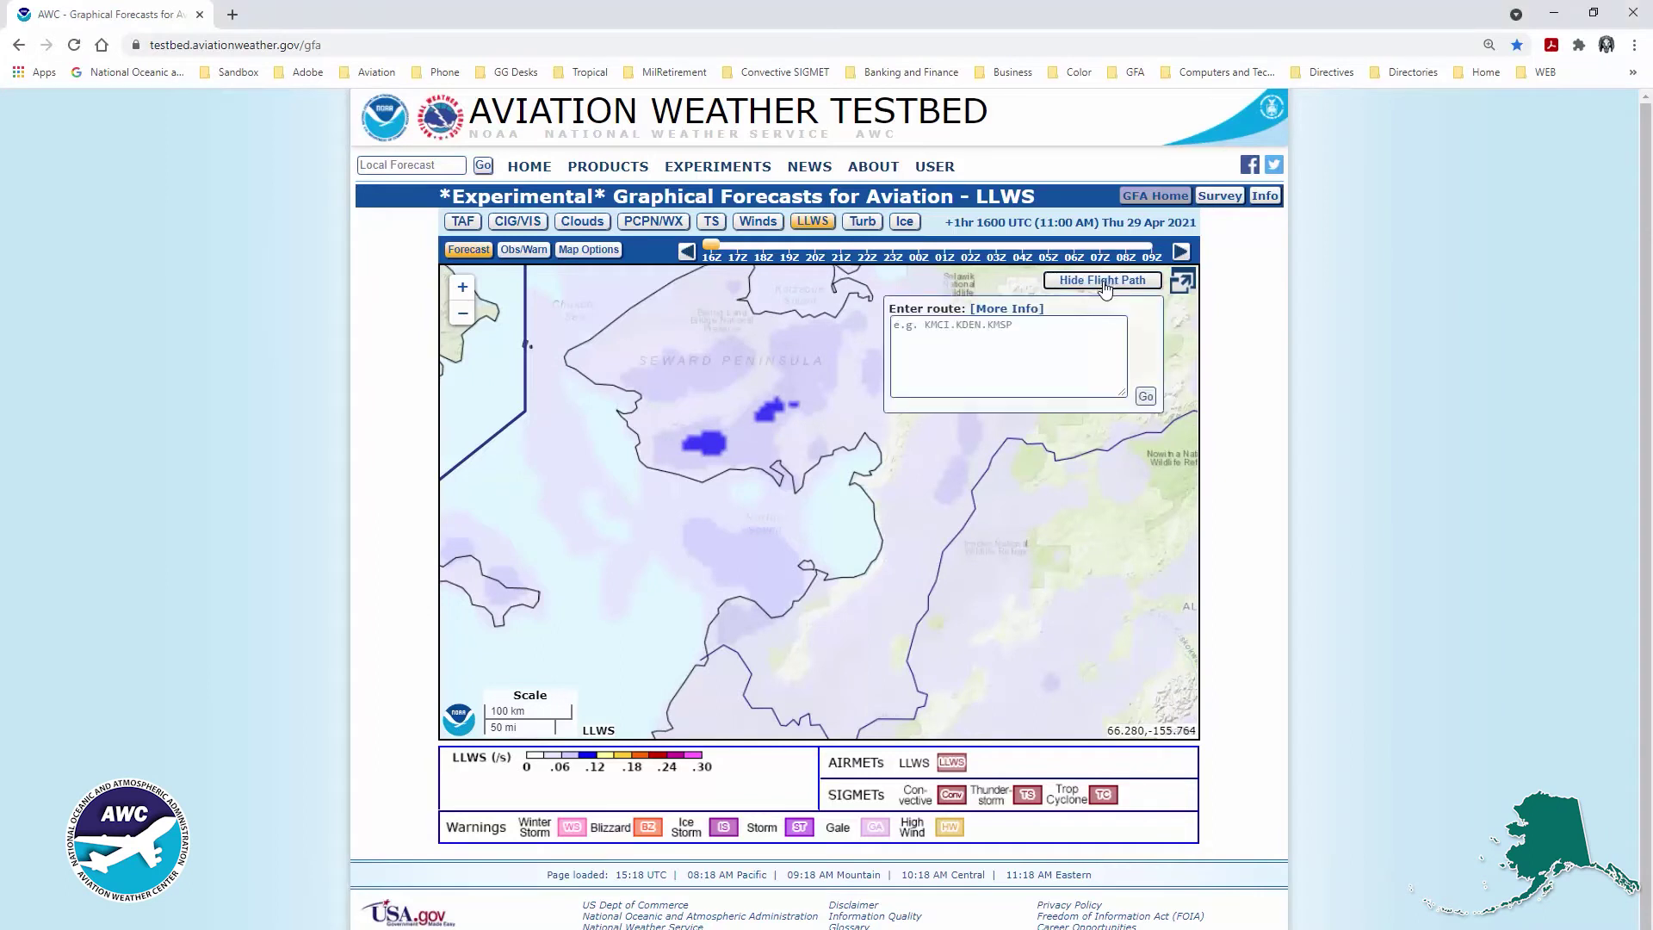
{"action": "left_click", "coordinate": [1029, 323]}
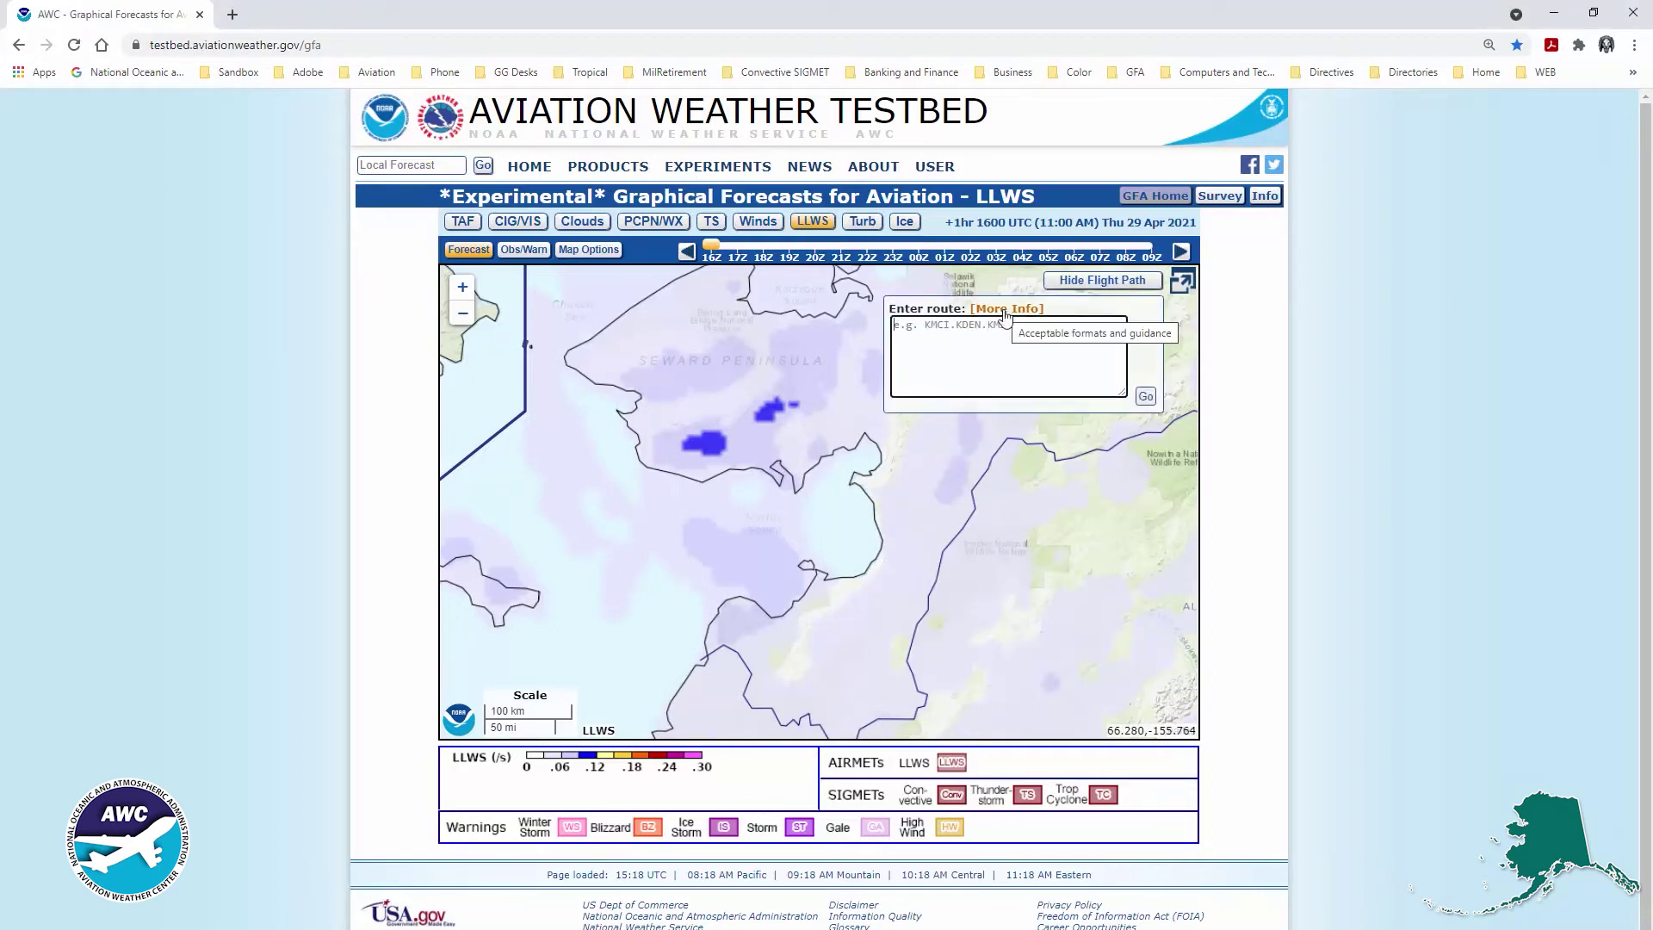
{"action": "type", "text": "PAUN.PAOM"}
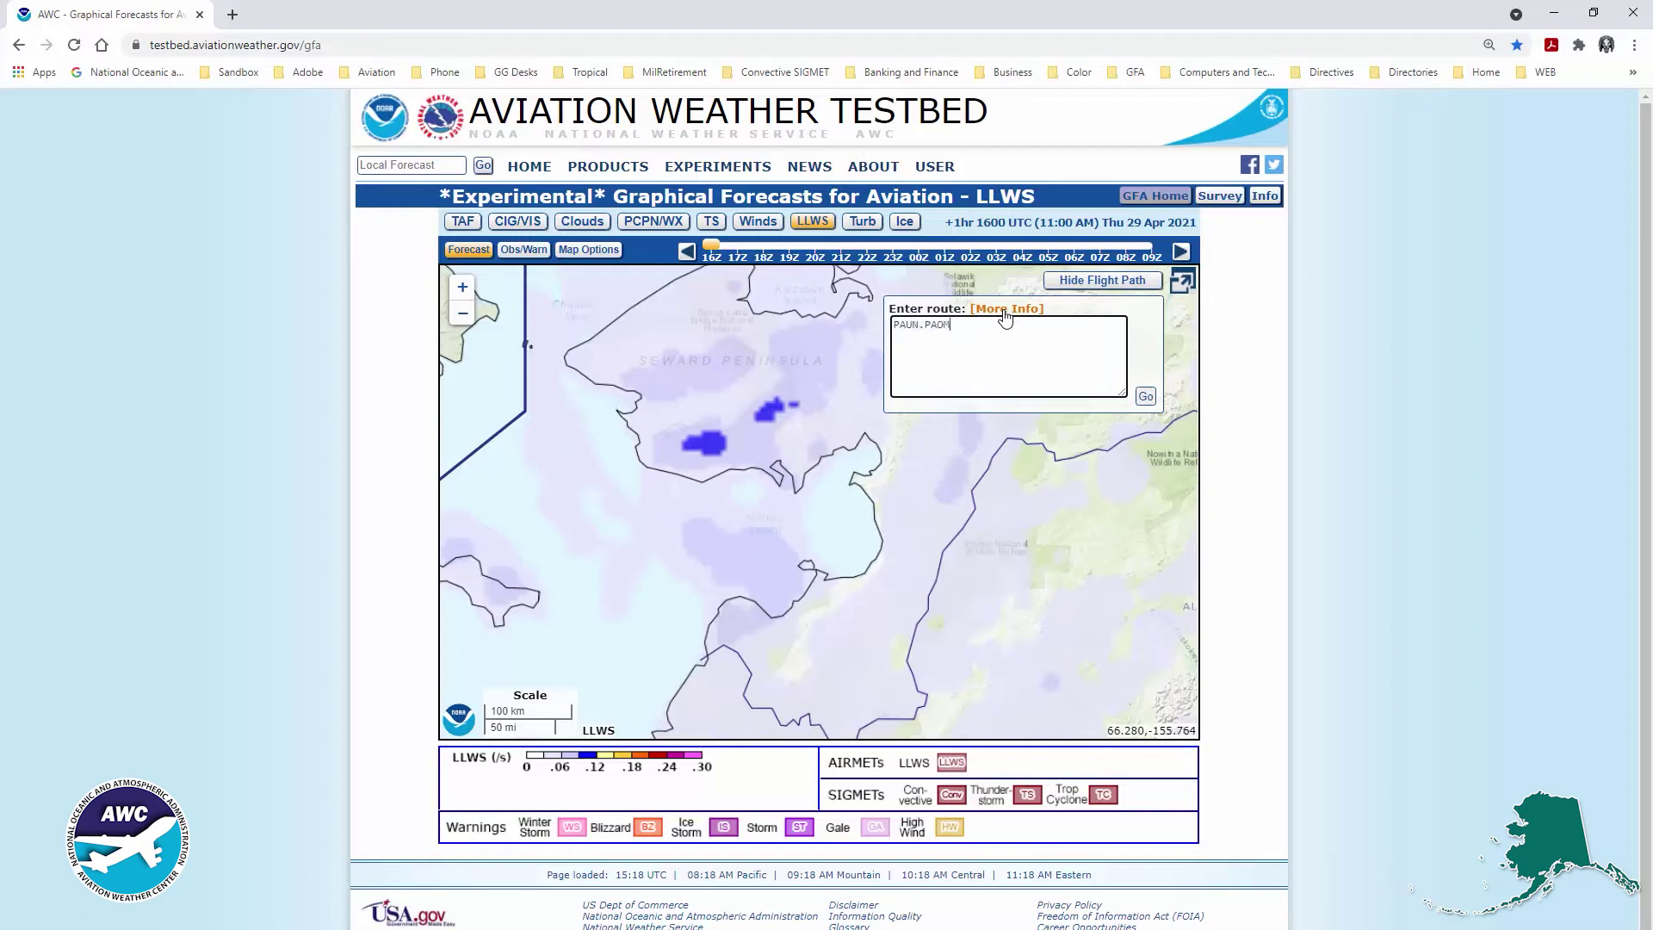
{"action": "left_click", "coordinate": [1142, 398]}
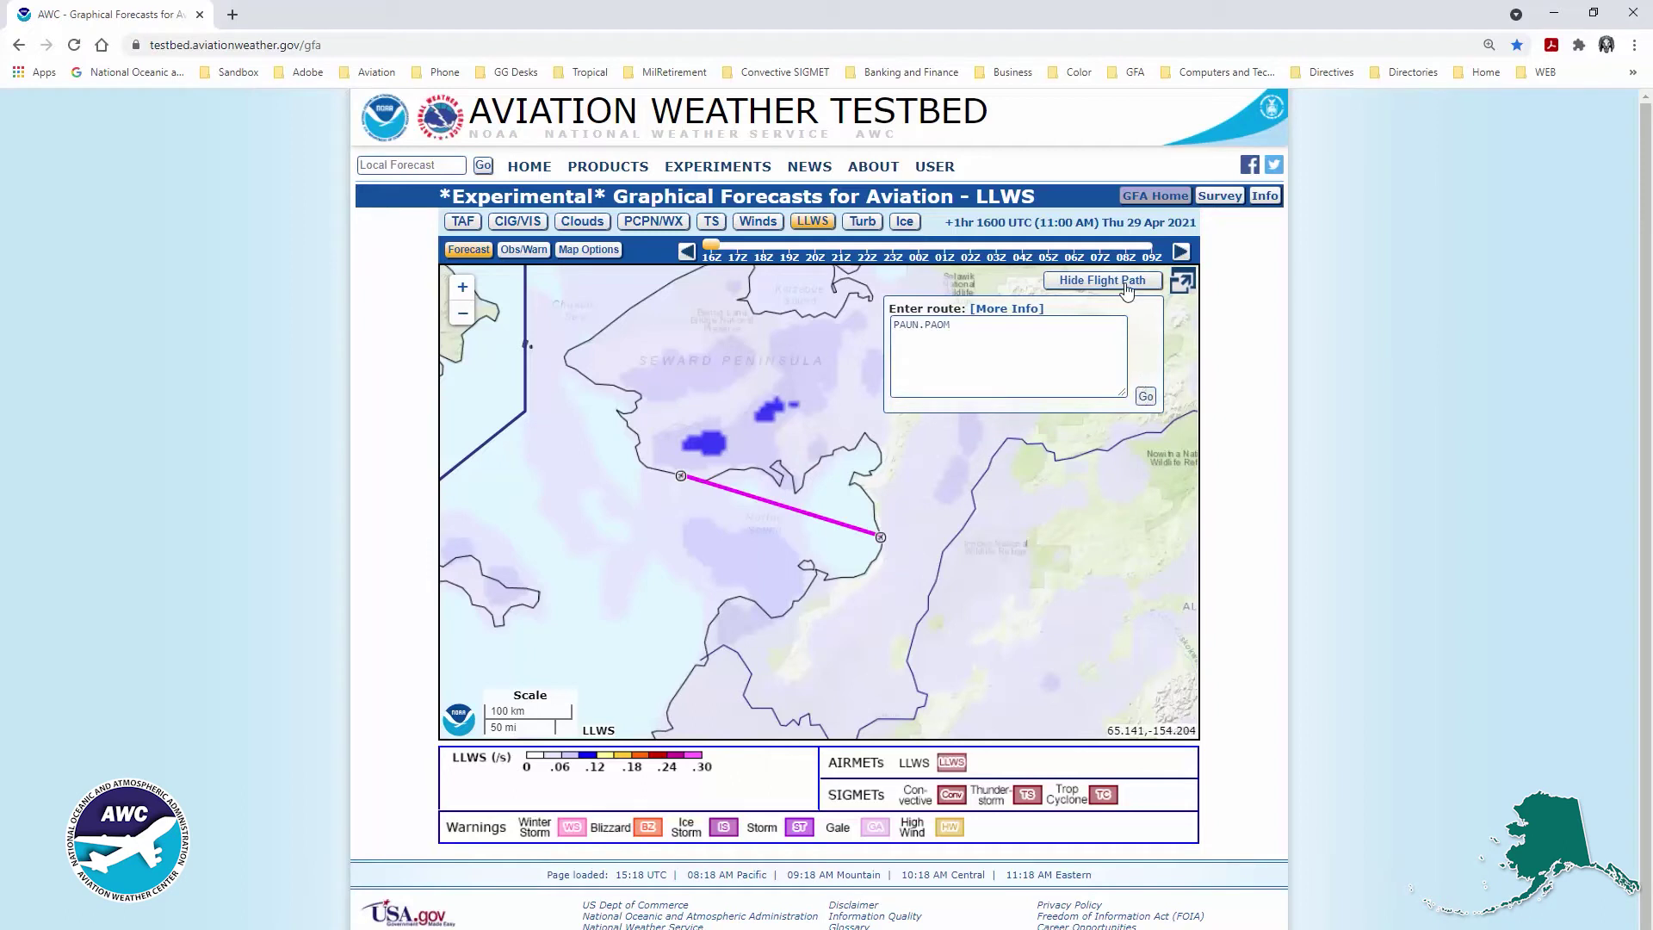
Delete the whole flight path route text and submit the emptied route.
{"action": "left_click_drag", "start_coordinate": [965, 324], "coordinate": [907, 330]}
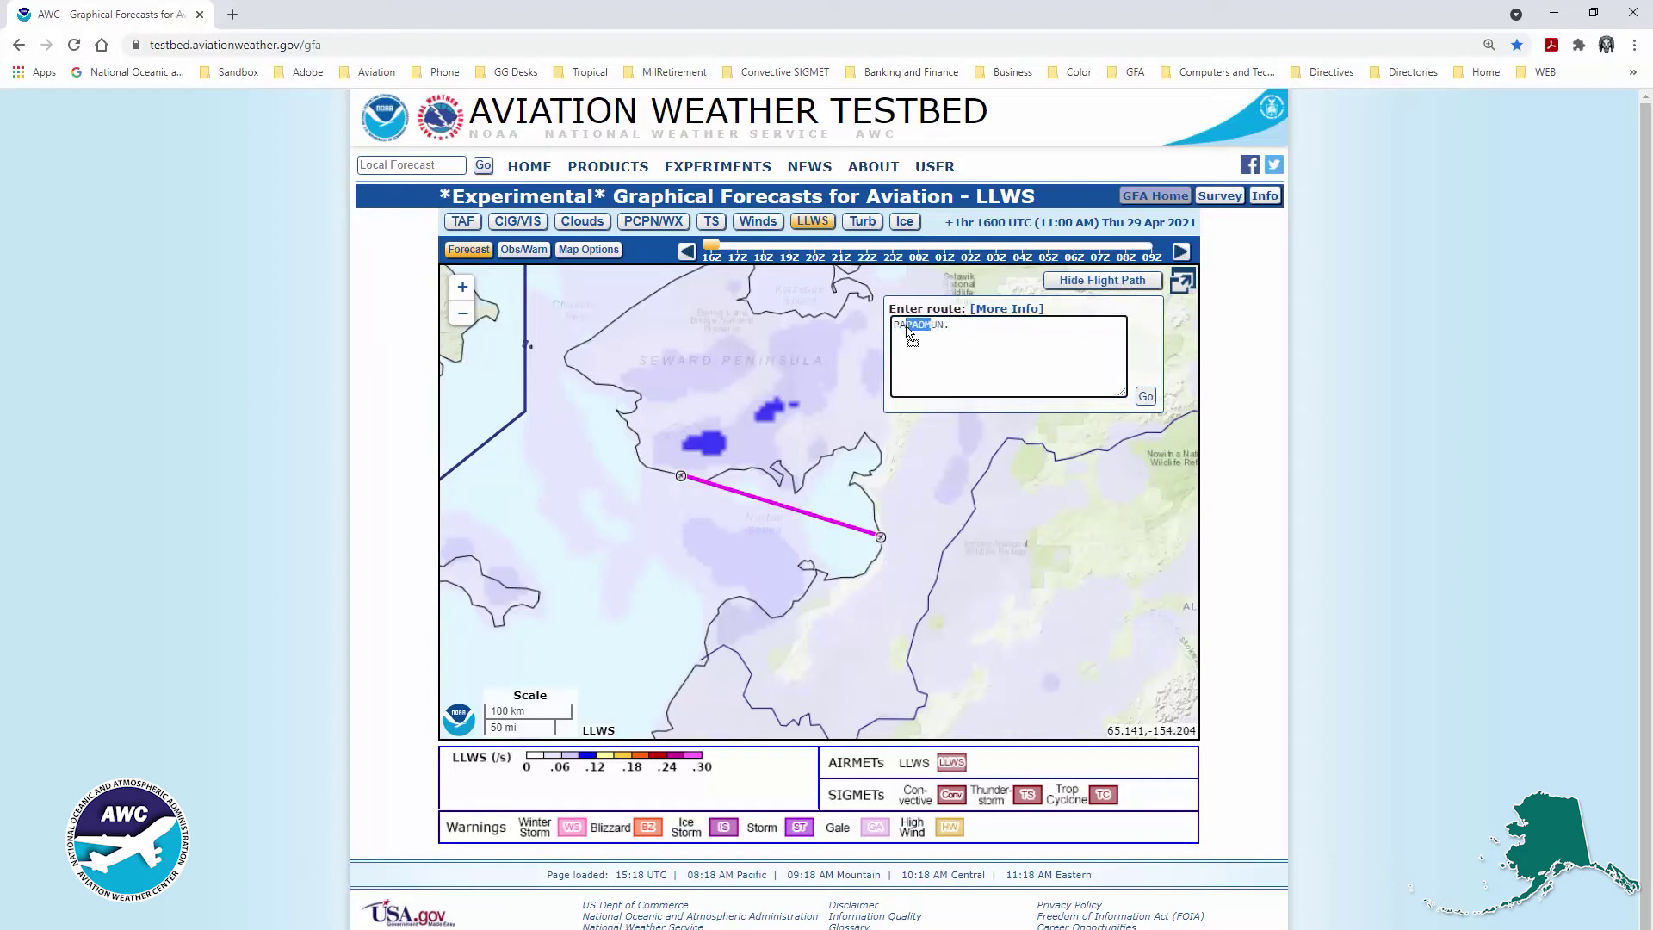
{"action": "key", "text": "ctrl+a"}
{"action": "key", "text": "BackSpace"}
{"action": "key", "text": "BackSpace"}
{"action": "key", "text": "BackSpace"}
{"action": "left_click", "coordinate": [1145, 396]}
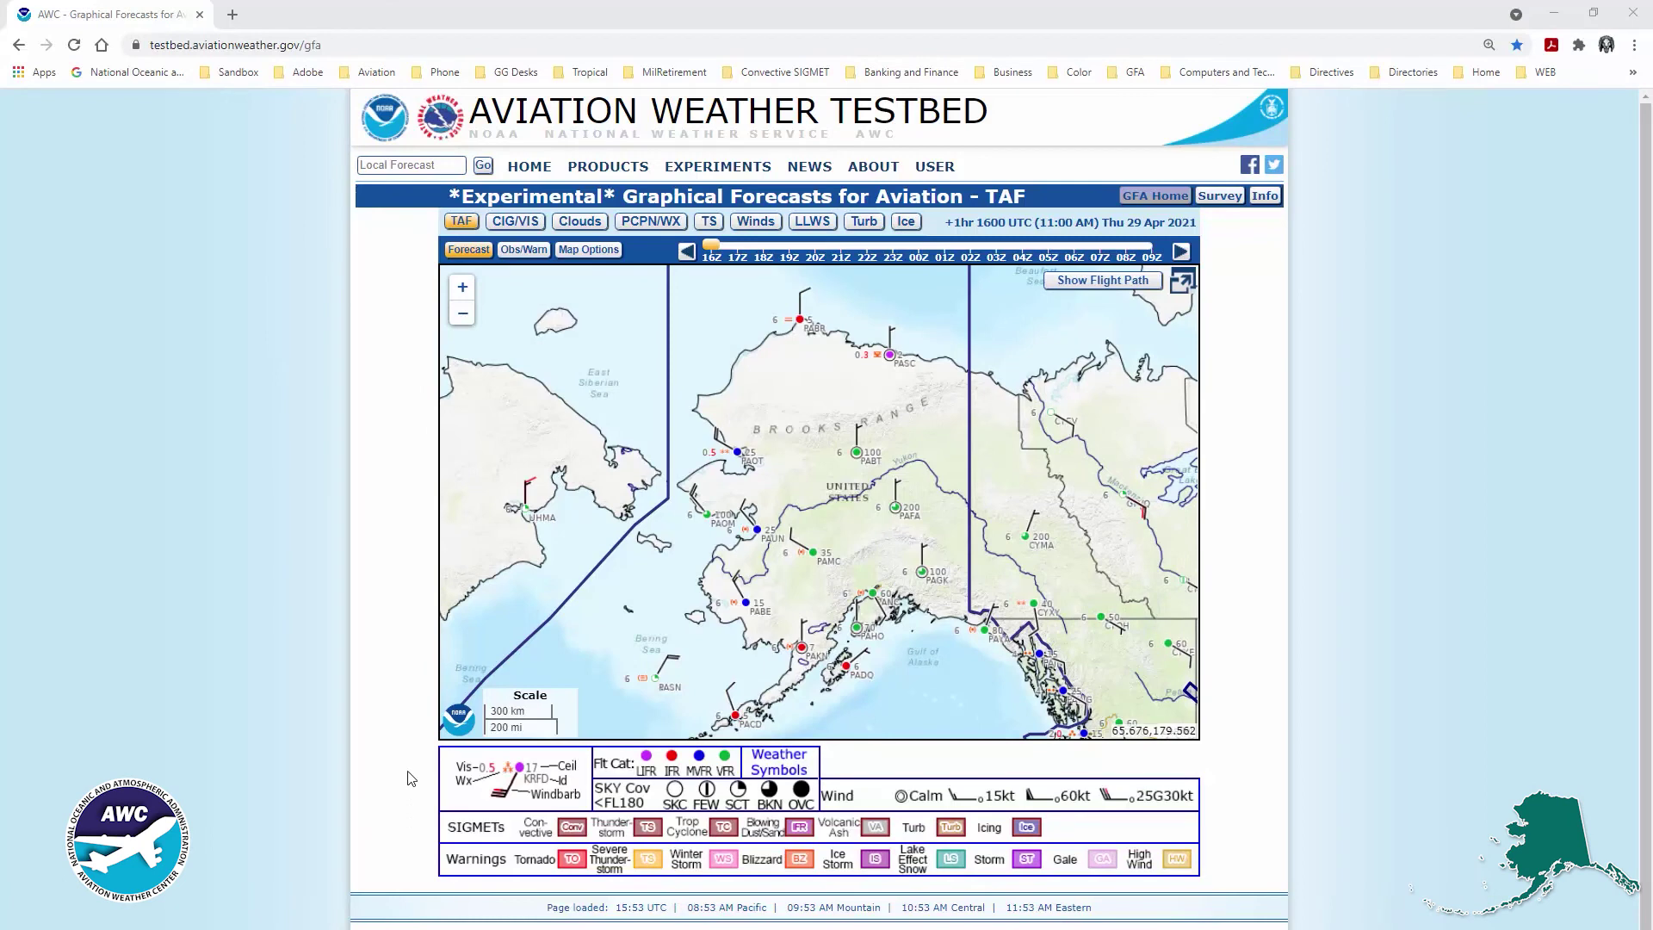
View the ceiling/visibility, clouds, low-level wind shear and winds forecasts for Alaska one after another.
{"action": "left_click", "coordinate": [515, 221]}
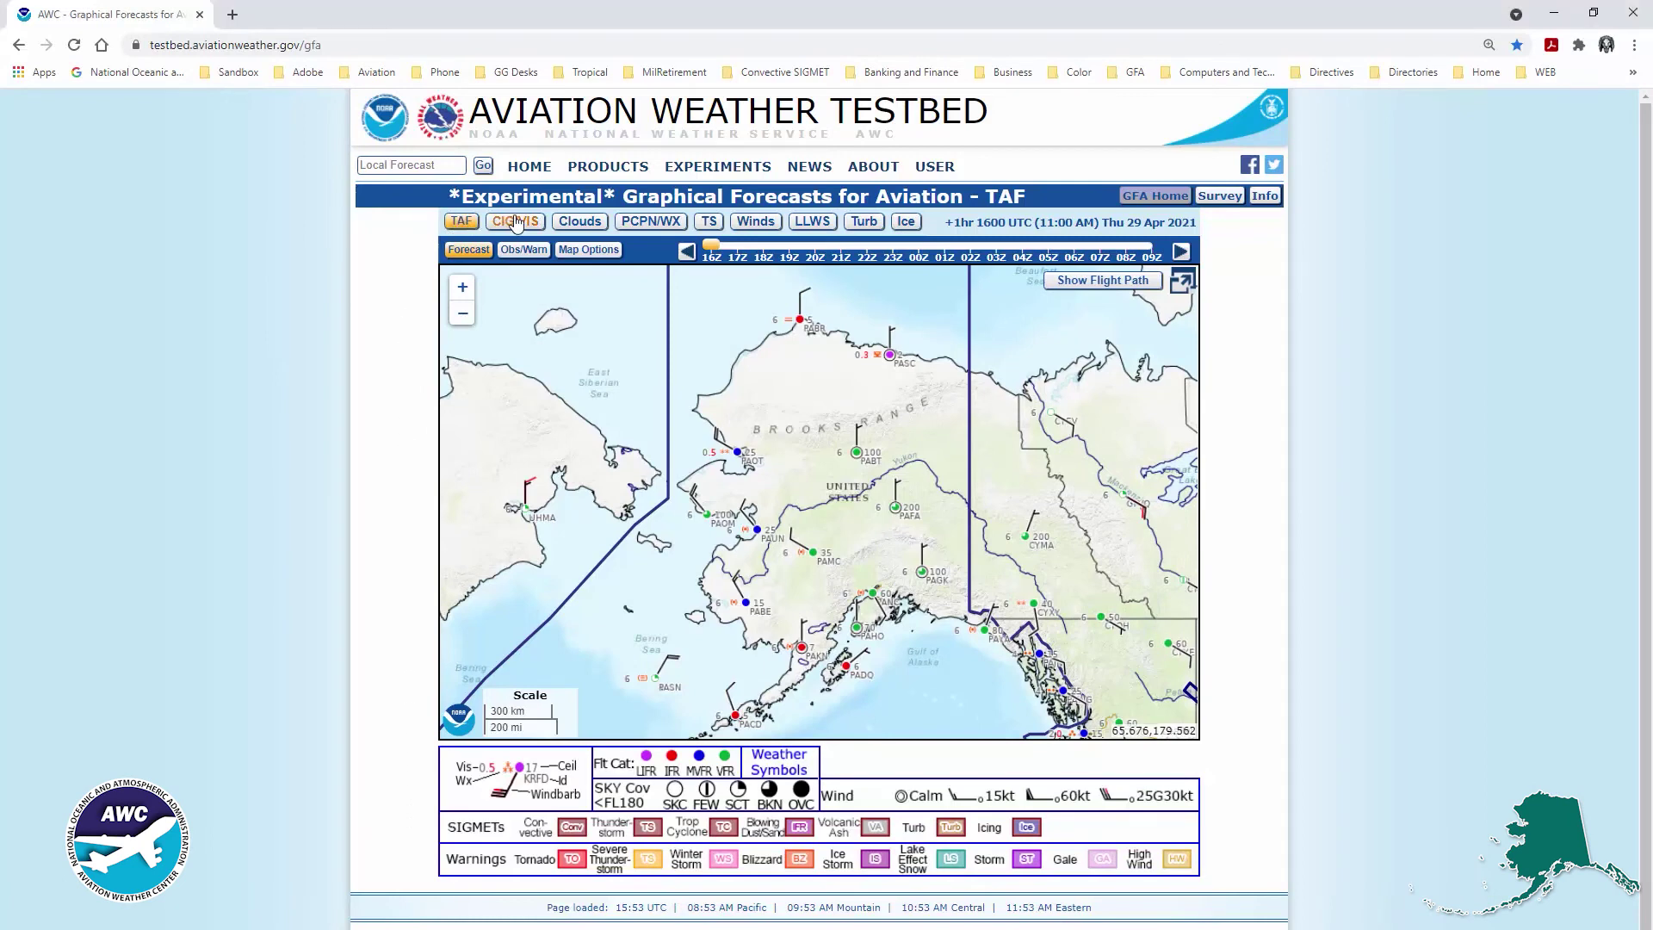
{"action": "left_click", "coordinate": [578, 222]}
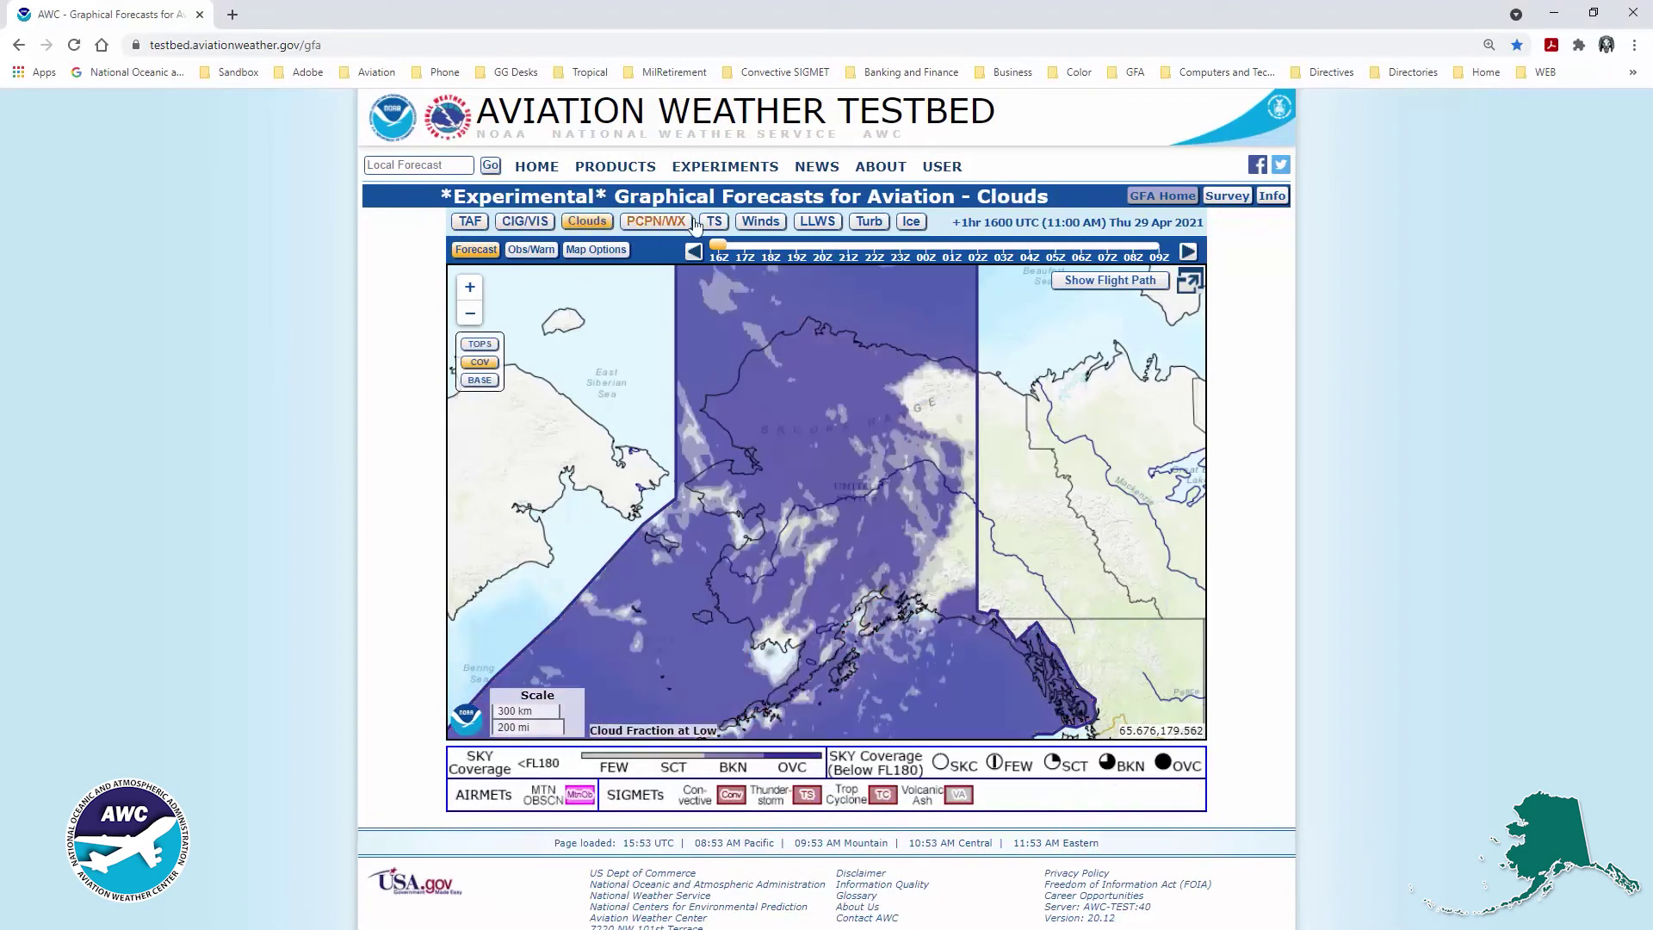
{"action": "left_click", "coordinate": [818, 222]}
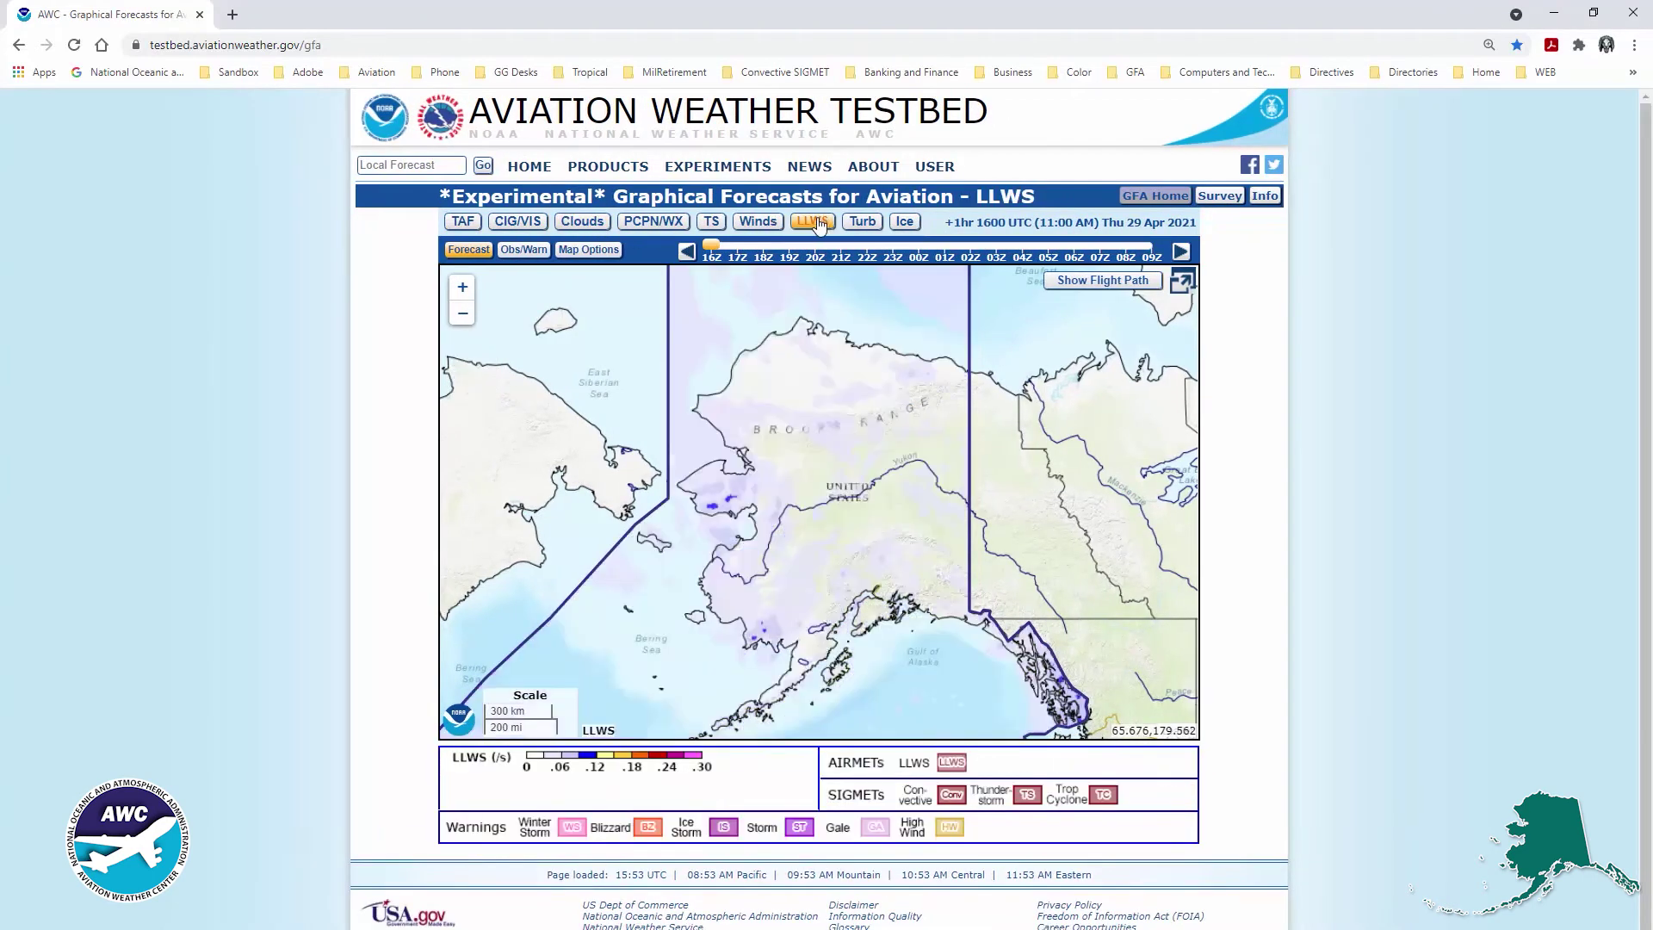
{"action": "left_click", "coordinate": [774, 222]}
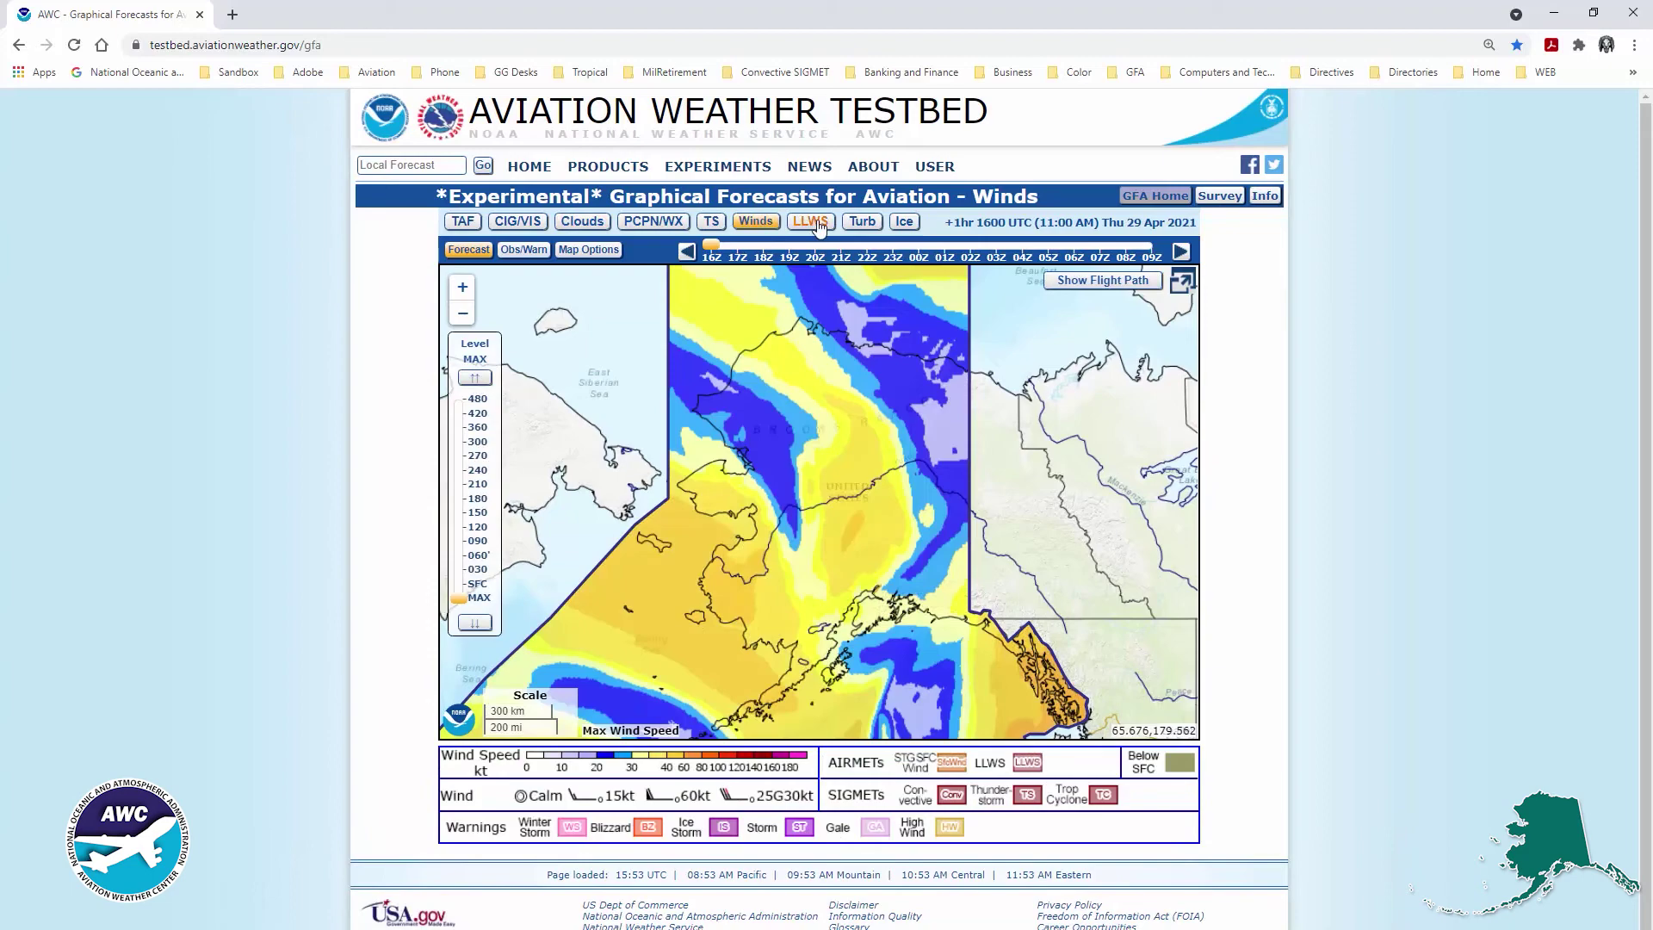
Display the turbulence forecast for the continental US and Atlantic, view the map in full-screen mode, and return to the normal page.
{"action": "left_click", "coordinate": [862, 222]}
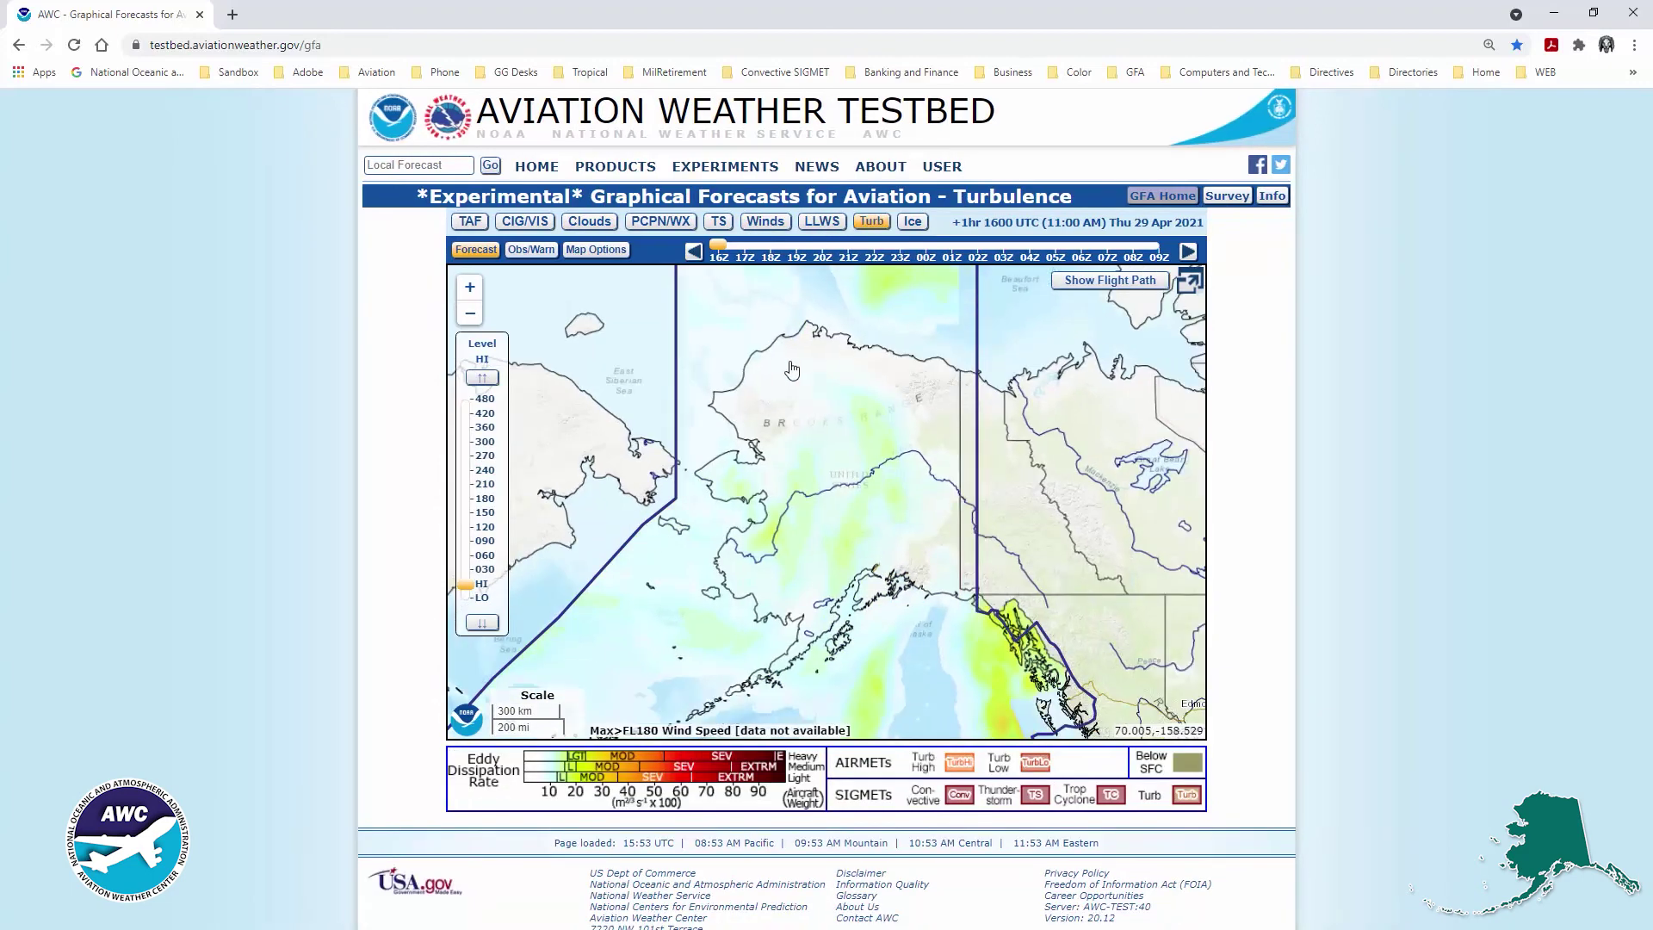
{"action": "scroll", "coordinate": [792, 370], "scroll_direction": "down", "scroll_amount": 3}
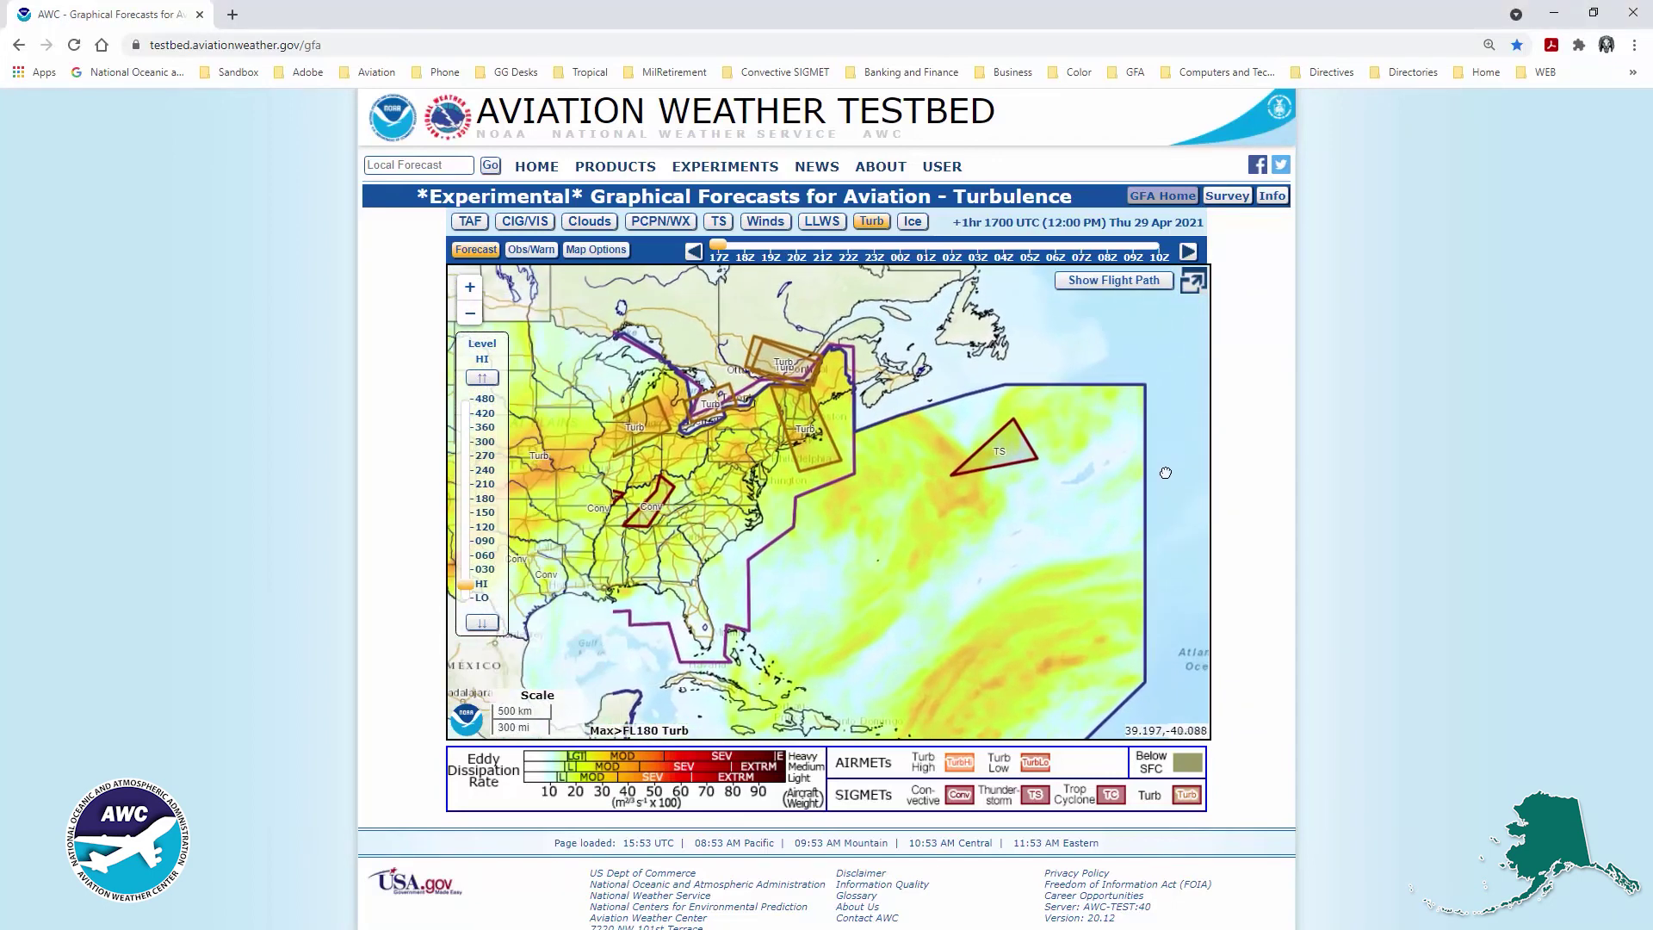
{"action": "left_click", "coordinate": [1192, 282]}
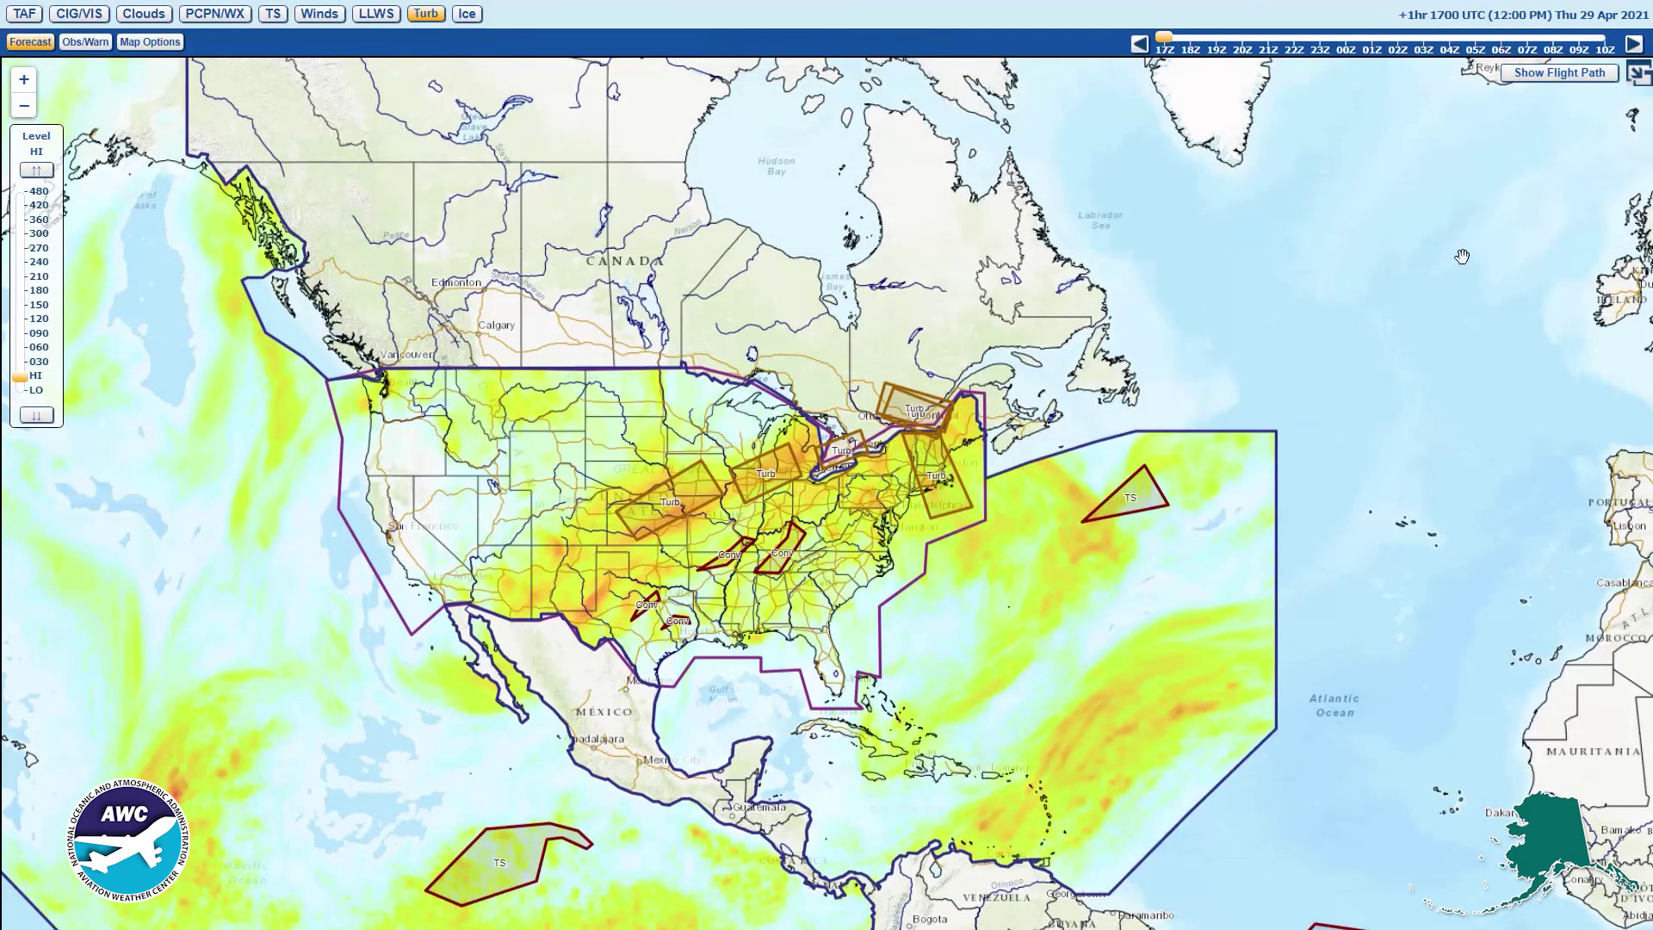
{"action": "key", "text": "Escape"}
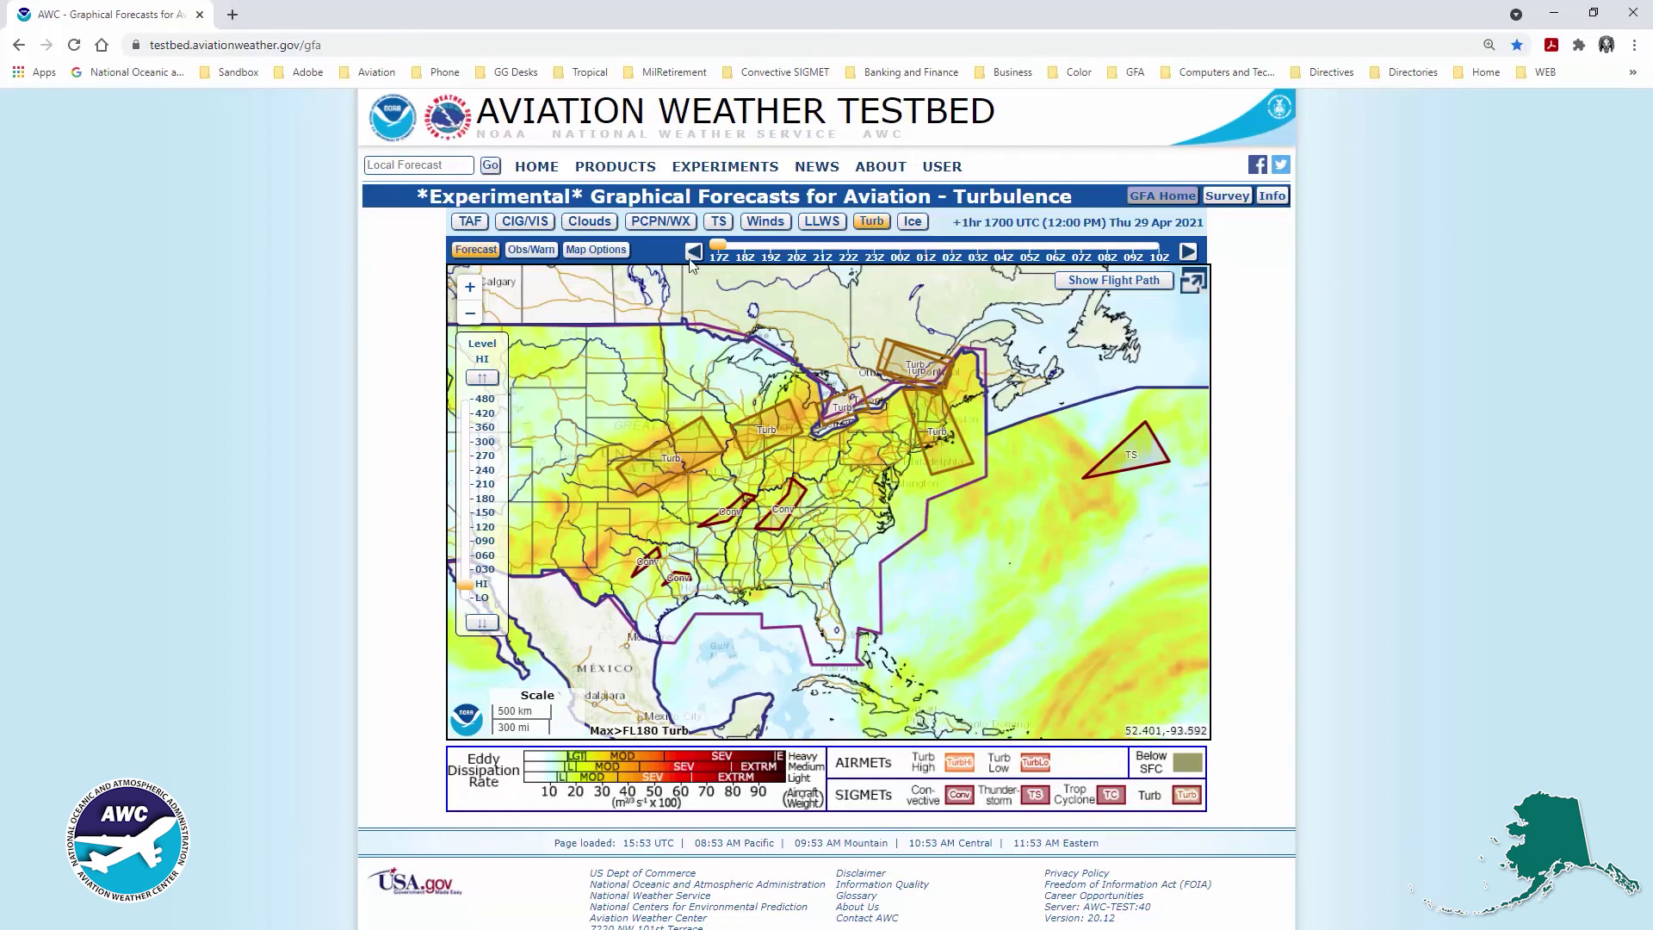
View the ceiling/visibility forecast and the METAR observations for the continental US.
{"action": "left_click", "coordinate": [527, 222]}
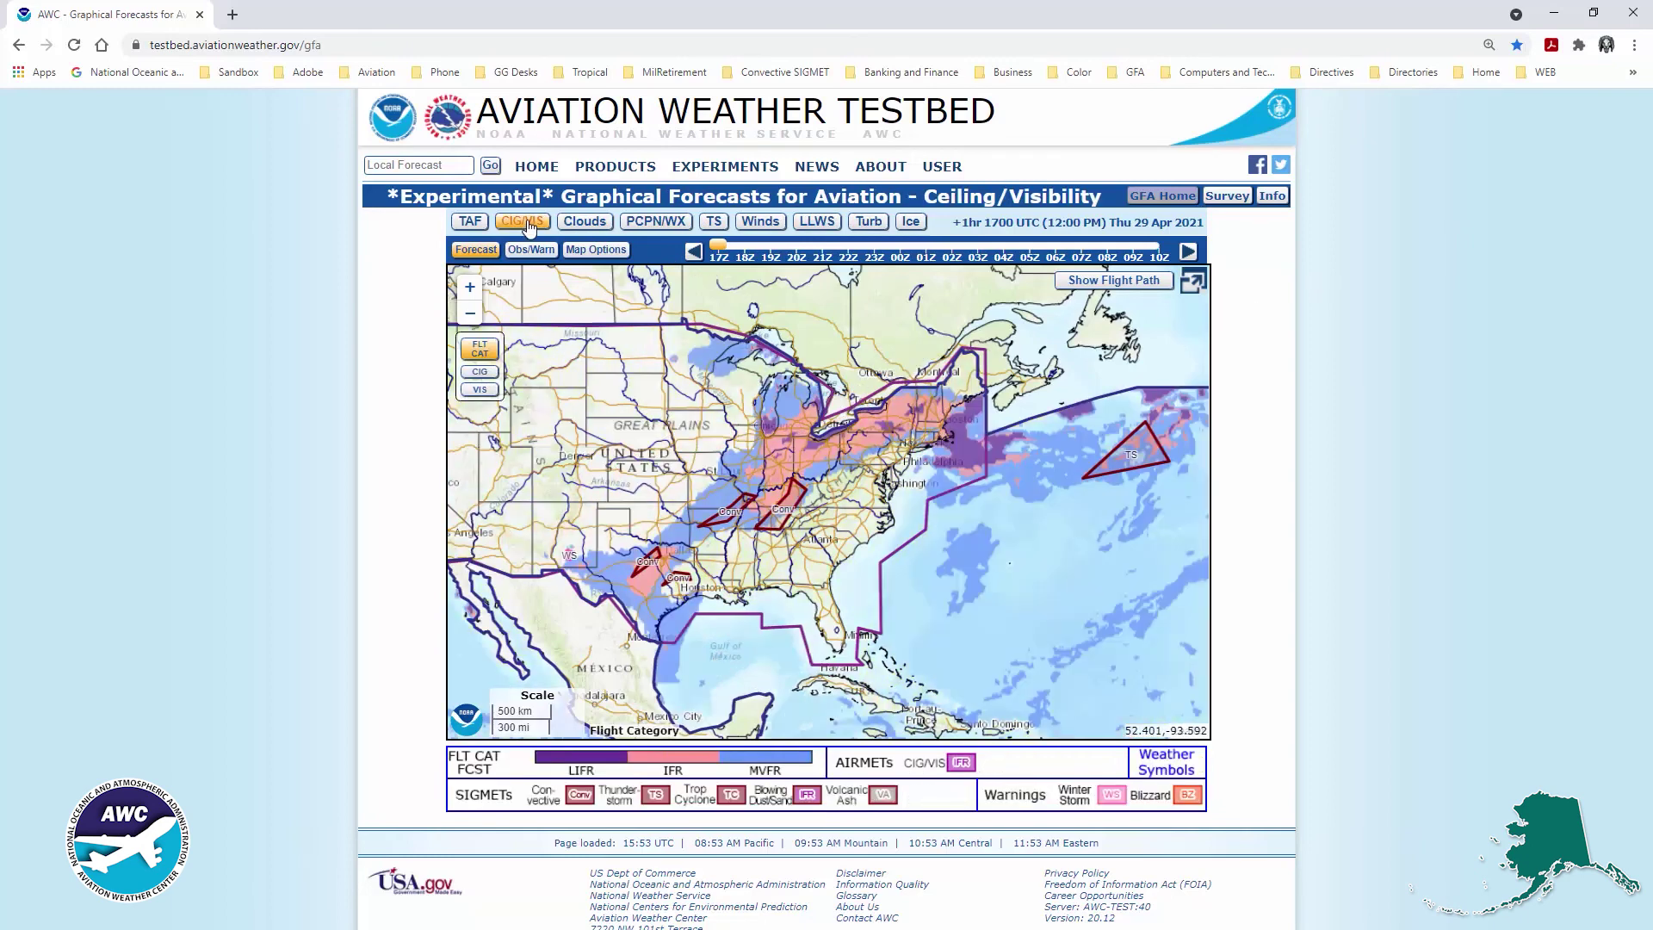
{"action": "left_click", "coordinate": [527, 251]}
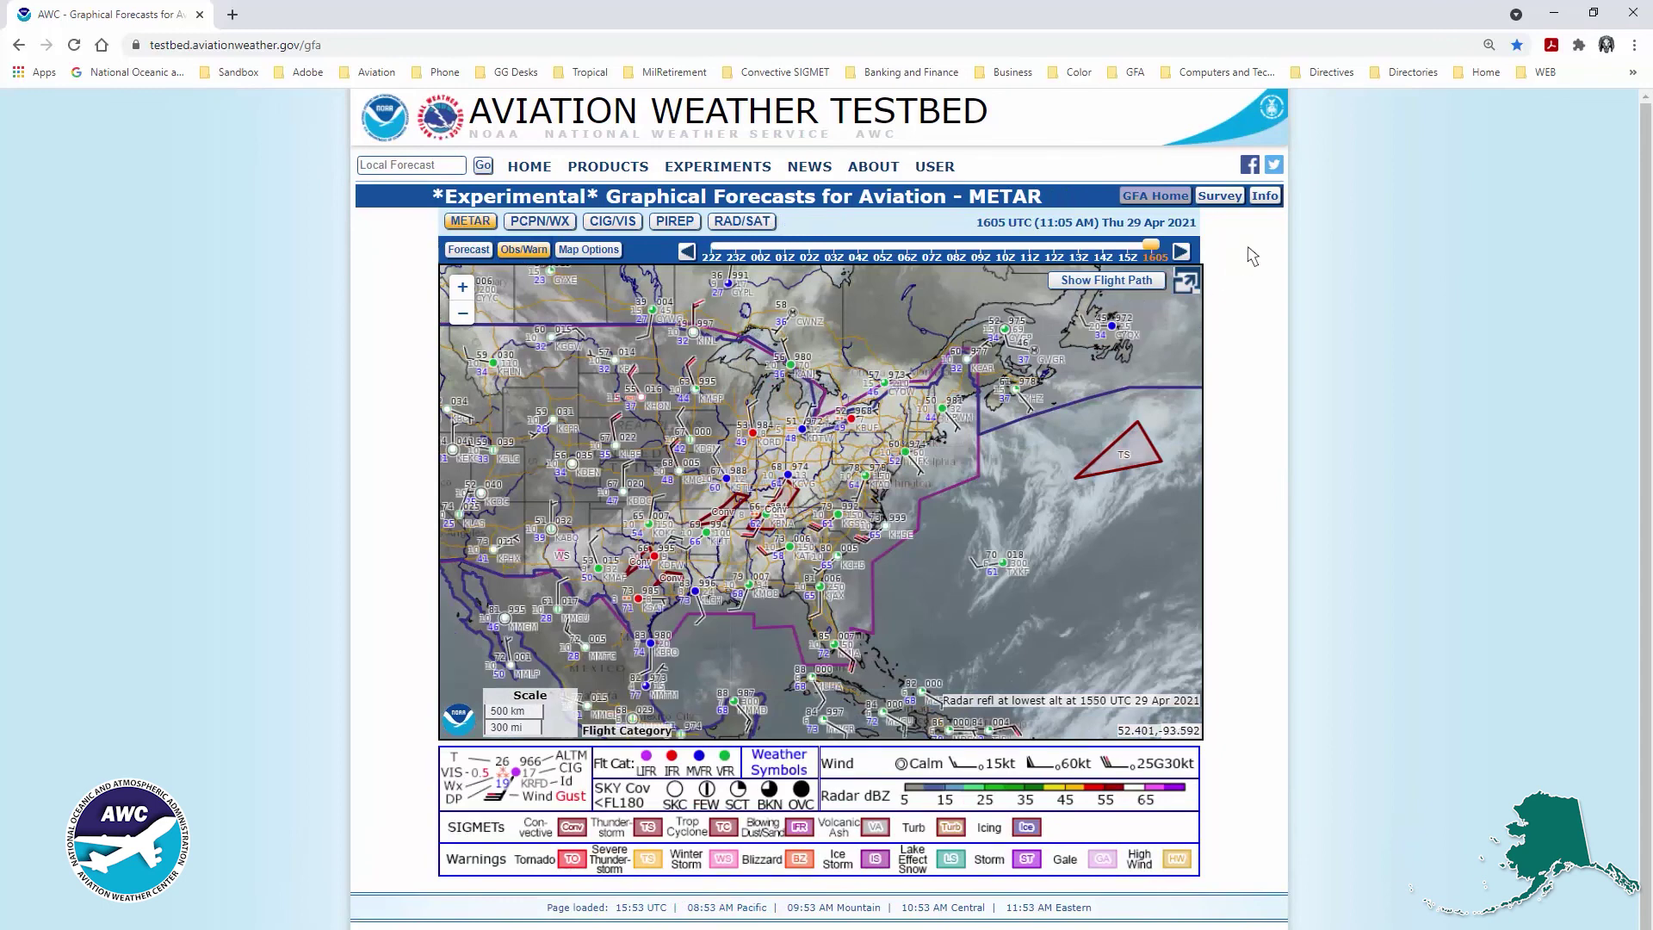
Open the Graphical Forecasts for Aviation overview page and look through it down to the Coverage Area map.
{"action": "left_click", "coordinate": [1266, 198]}
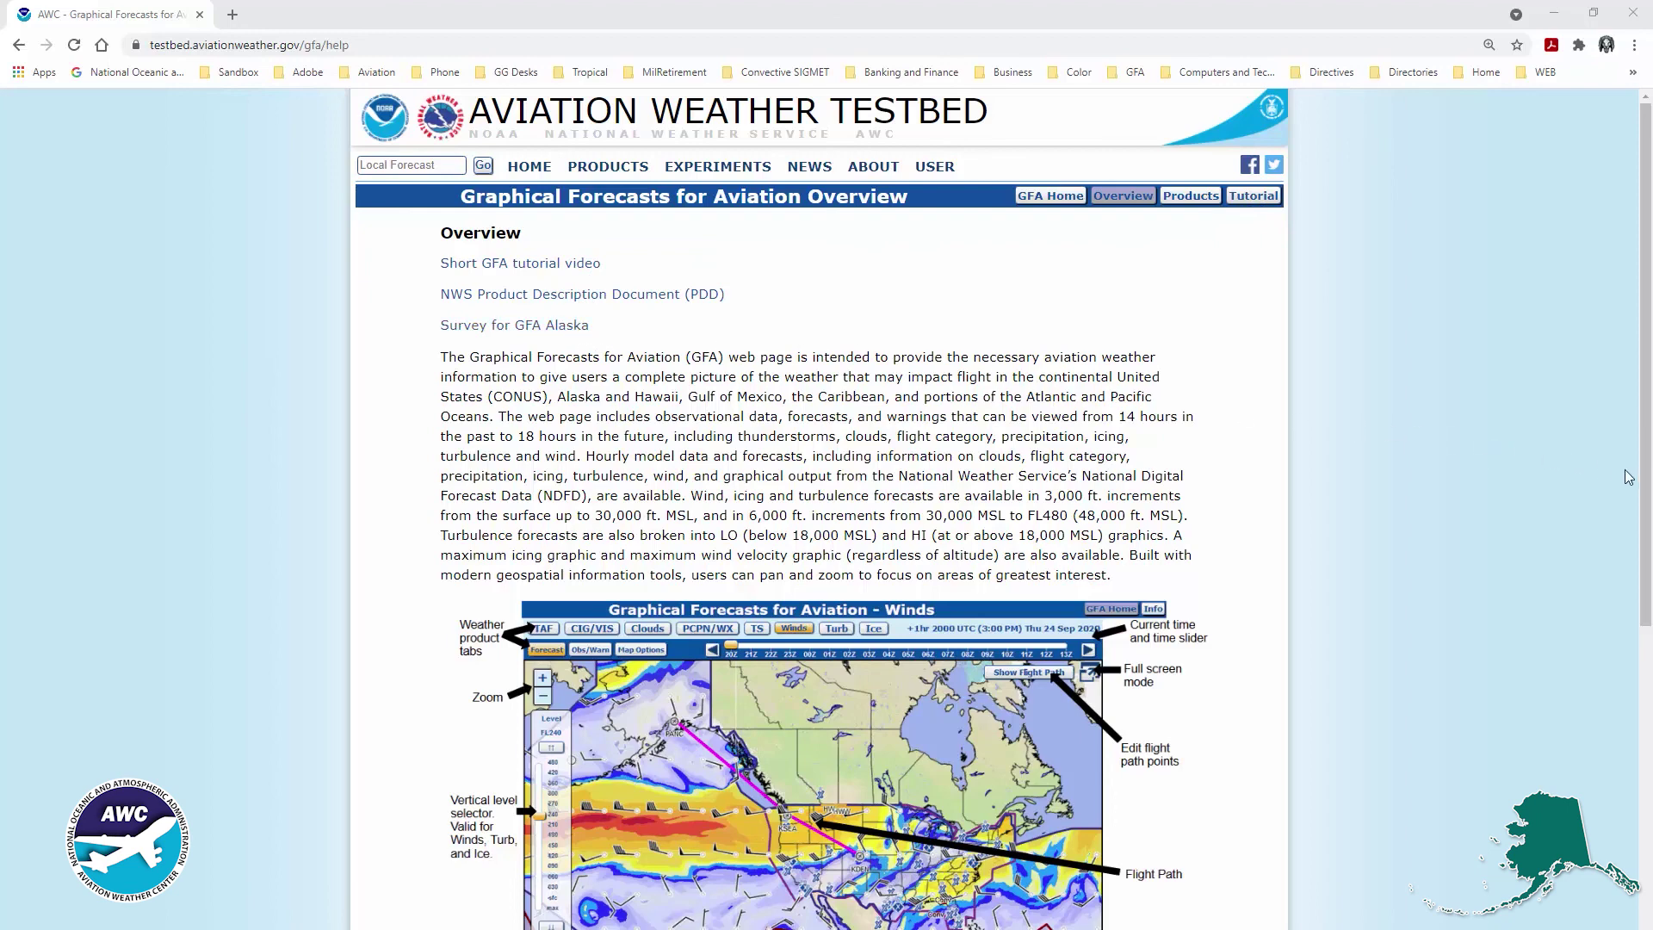
{"action": "left_click_drag", "start_coordinate": [1644, 493], "coordinate": [1632, 801]}
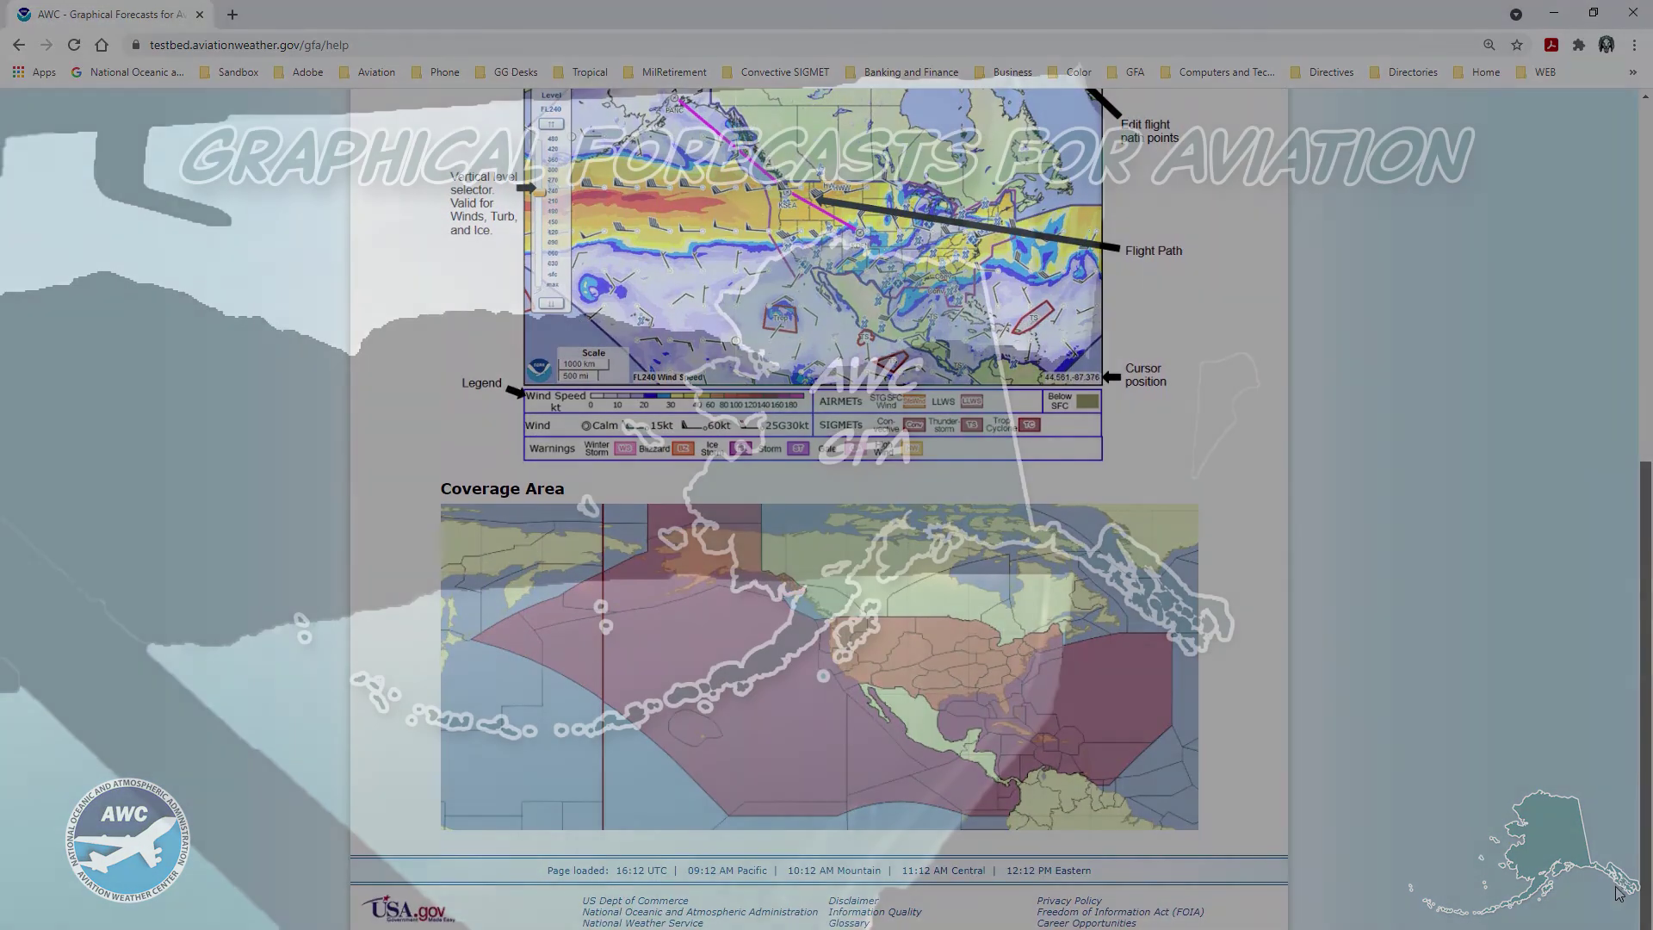